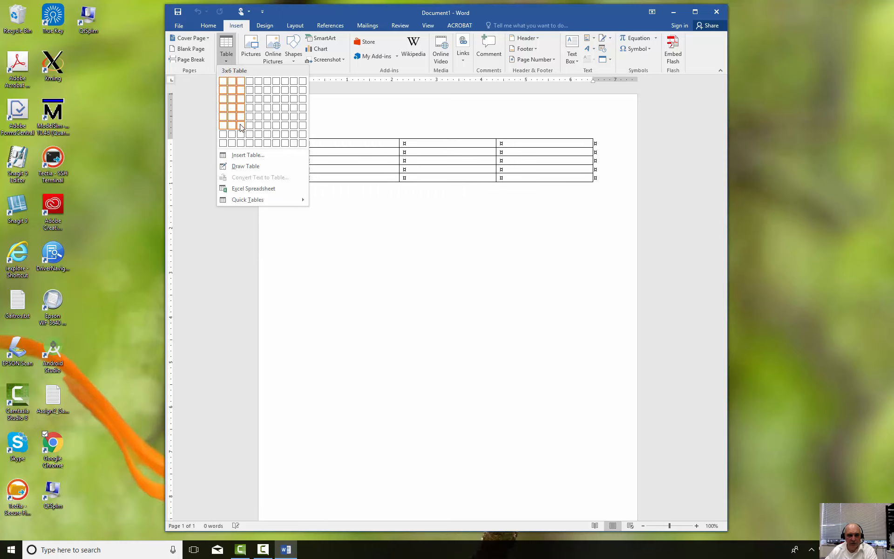
Insert a table with three columns and seven rows, widening the first column to about 2.87 inches and making the middle column very narrow.
{"action": "left_click", "coordinate": [241, 137]}
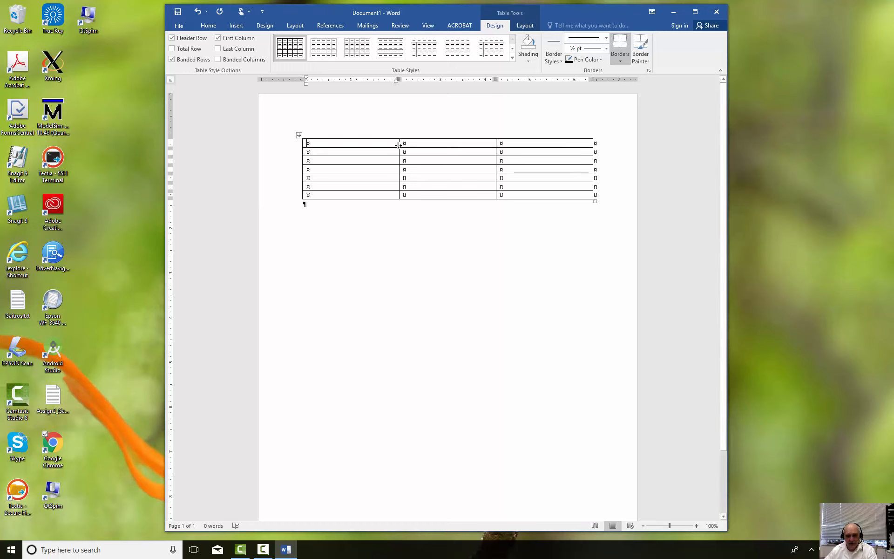
{"action": "left_click_drag", "start_coordinate": [398, 146], "coordinate": [423, 145]}
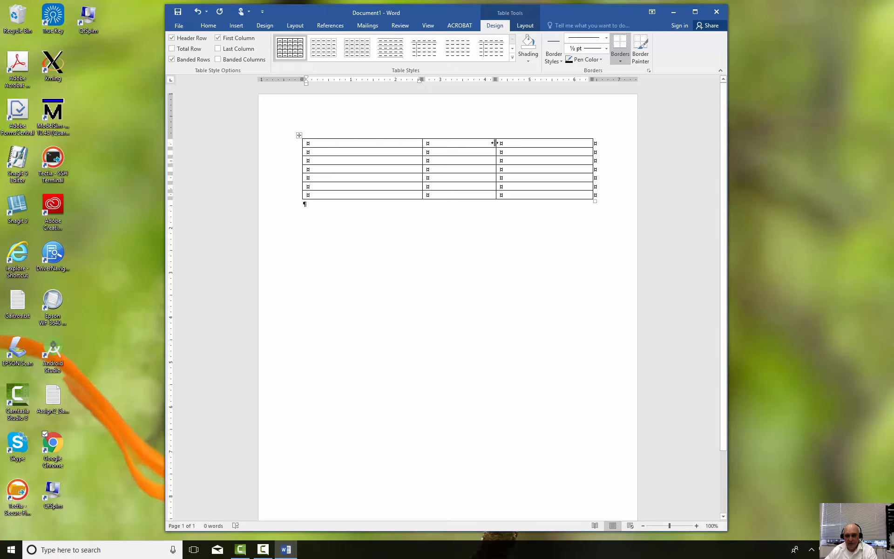
{"action": "left_click_drag", "start_coordinate": [495, 143], "coordinate": [441, 143]}
Turn off the preferred width for the table's first column in the table properties.
{"action": "left_click_drag", "start_coordinate": [422, 144], "coordinate": [409, 194]}
{"action": "right_click", "coordinate": [390, 163]}
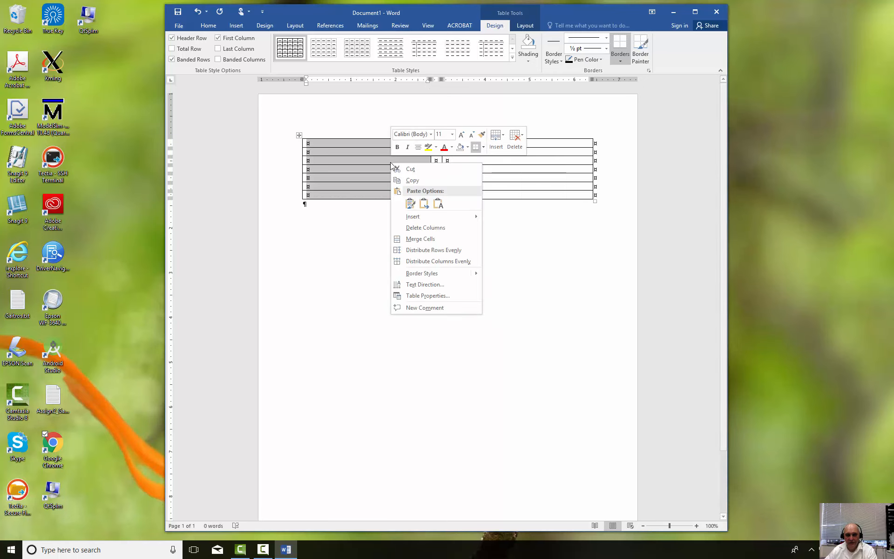
{"action": "left_click", "coordinate": [408, 297]}
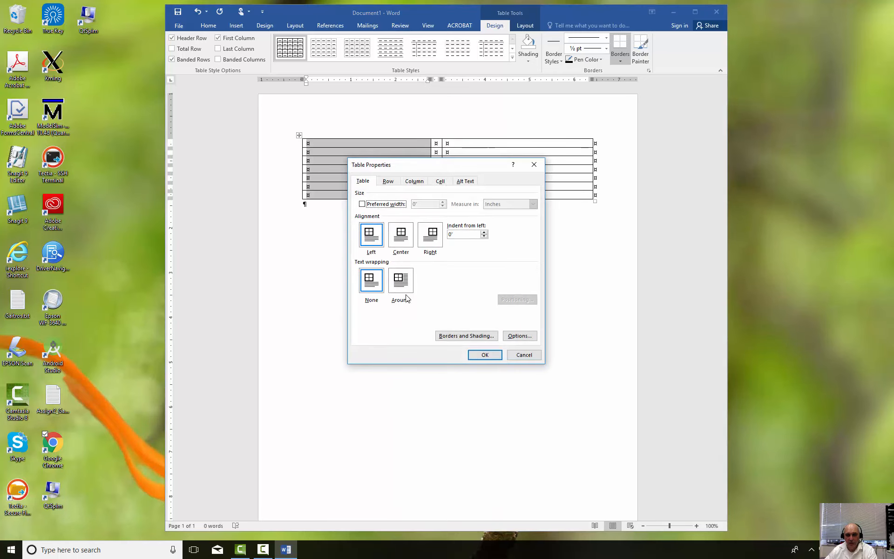
{"action": "left_click", "coordinate": [412, 184]}
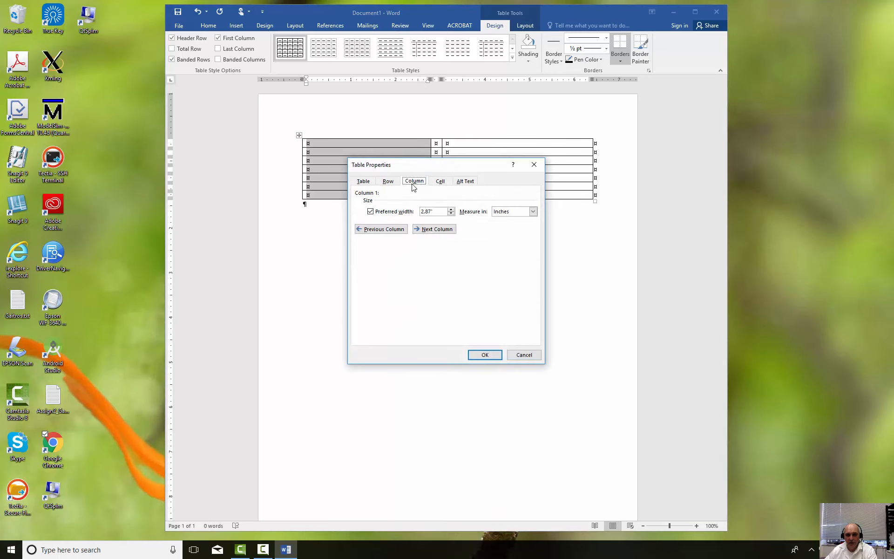
{"action": "left_click", "coordinate": [371, 212]}
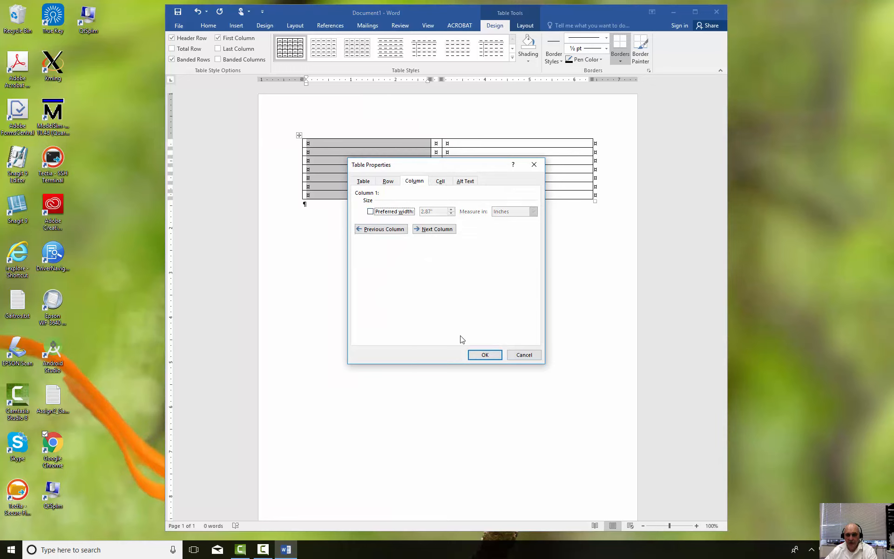
{"action": "left_click", "coordinate": [482, 354]}
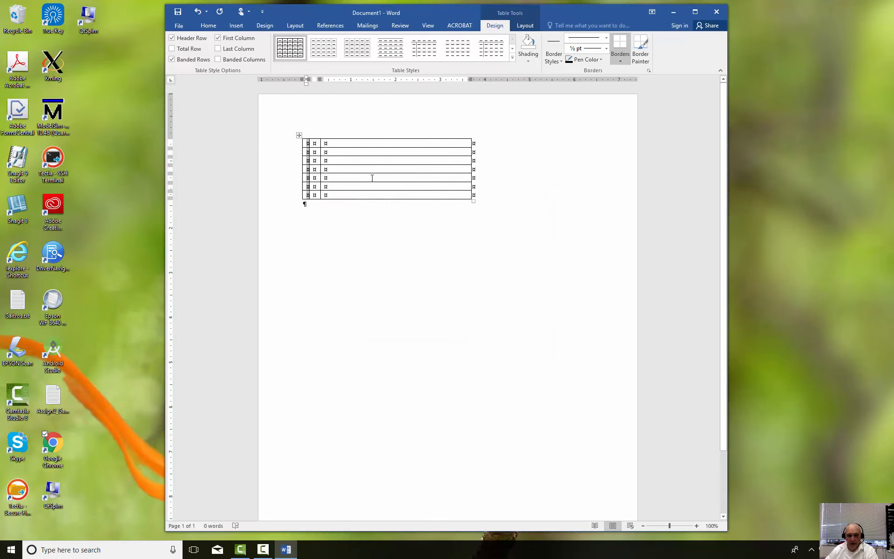
Enter "Type in something" in the table's first cell and add two line breaks after it.
{"action": "left_click", "coordinate": [308, 145]}
{"action": "left_click", "coordinate": [308, 144]}
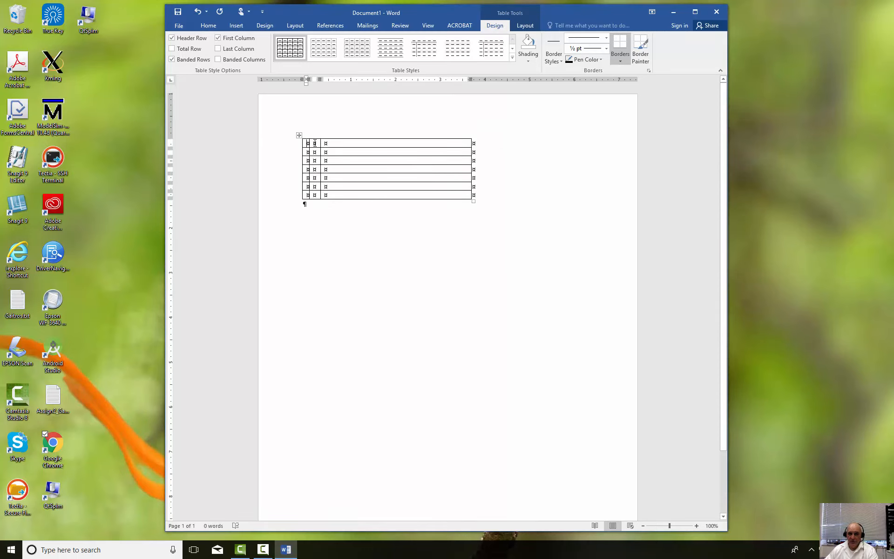
{"action": "type", "text": "Type in"}
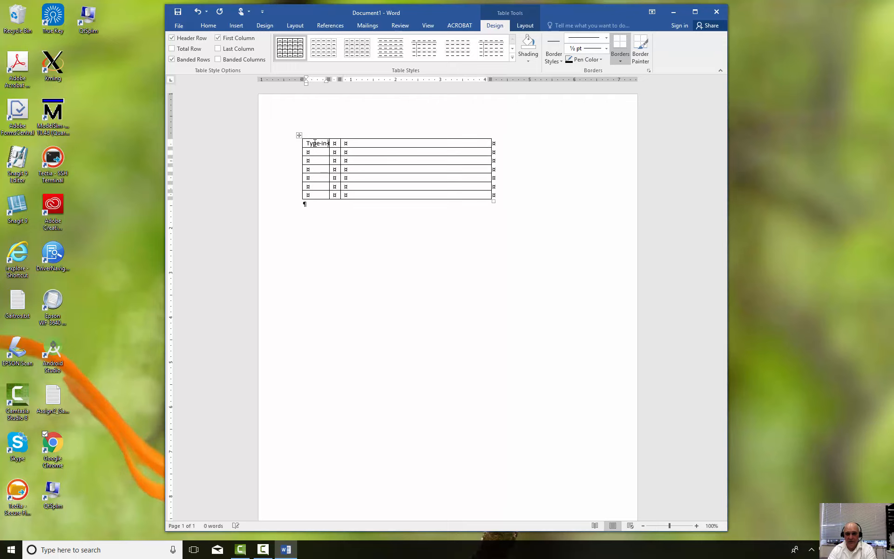
{"action": "type", "text": " something"}
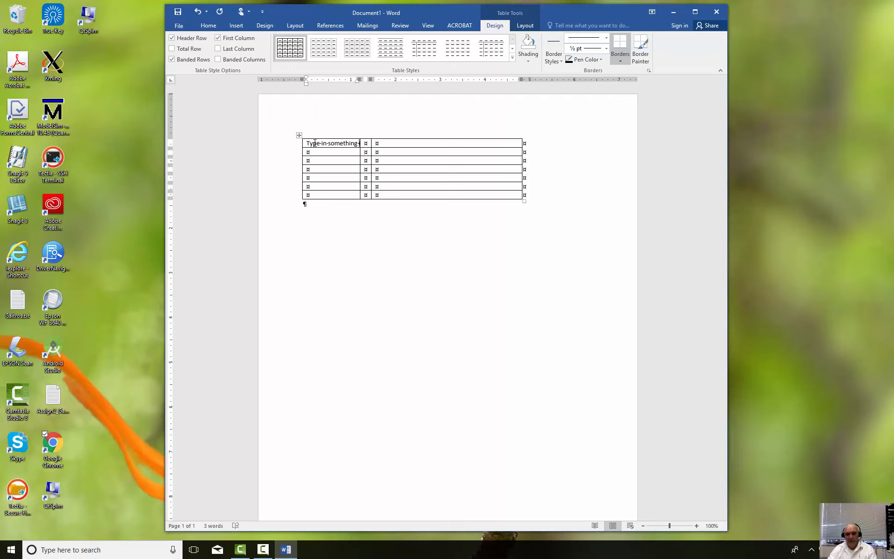
{"action": "key", "text": "Return"}
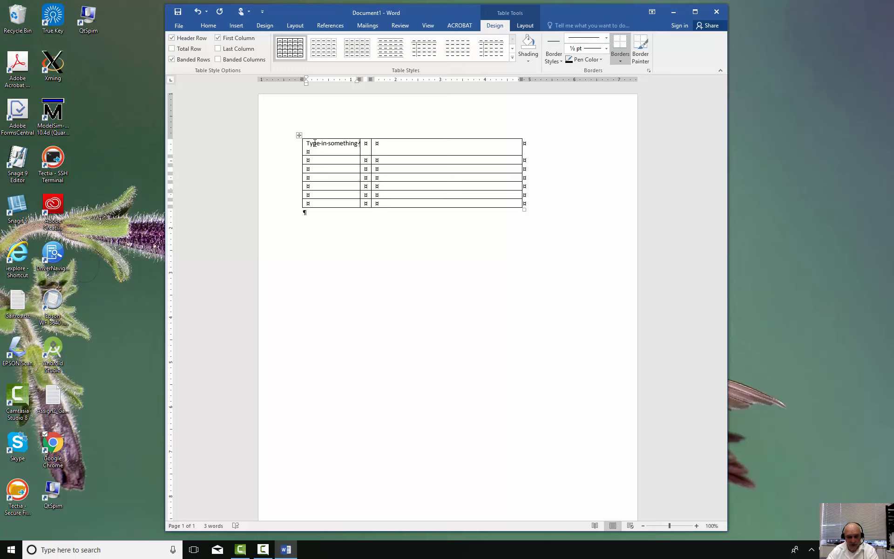
{"action": "key", "text": "Return"}
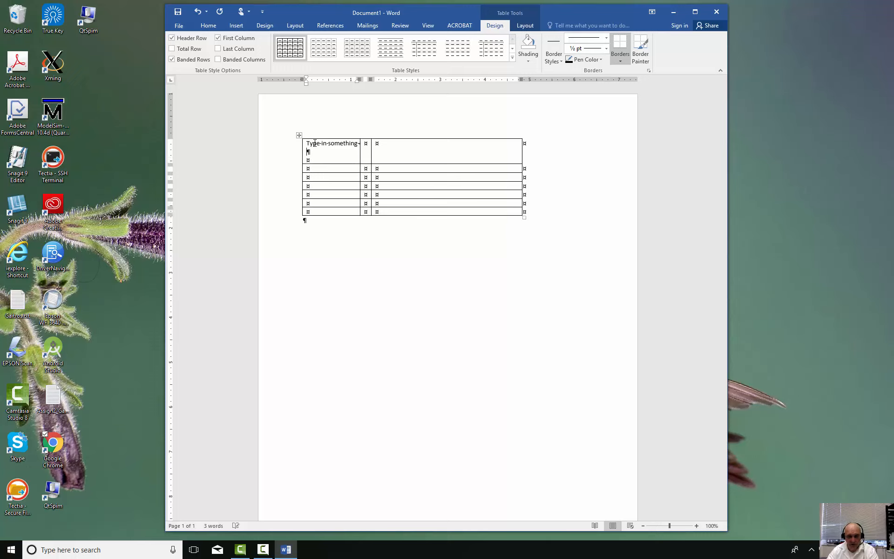
Widen the first and middle columns of the table by moving their borders.
{"action": "left_click", "coordinate": [362, 143]}
{"action": "left_click_drag", "start_coordinate": [360, 159], "coordinate": [364, 160]}
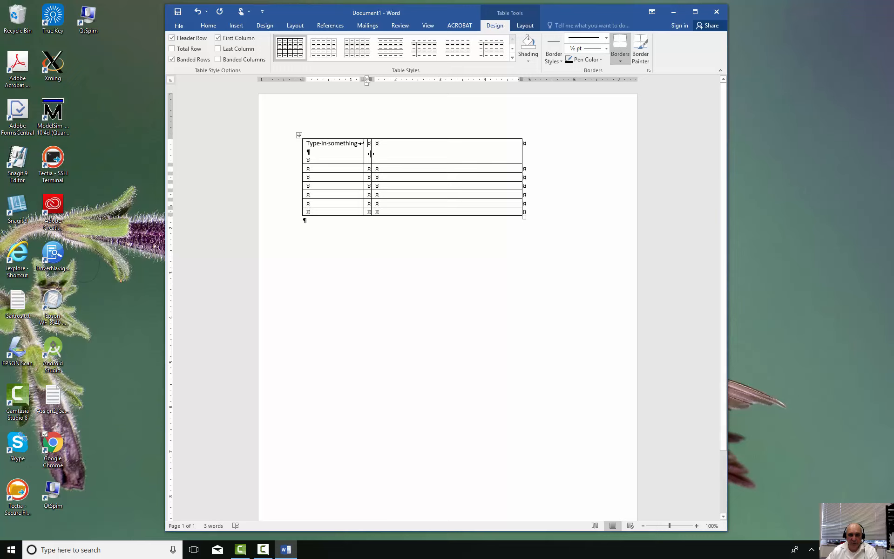
{"action": "left_click_drag", "start_coordinate": [371, 154], "coordinate": [391, 160]}
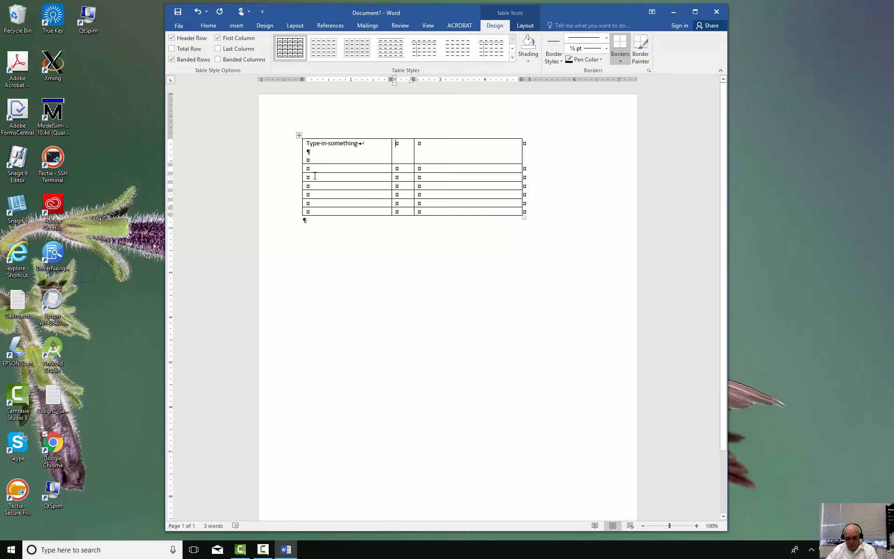
Undo the column resizing, the text entry and the preferred width change in the table.
{"action": "left_click", "coordinate": [198, 12]}
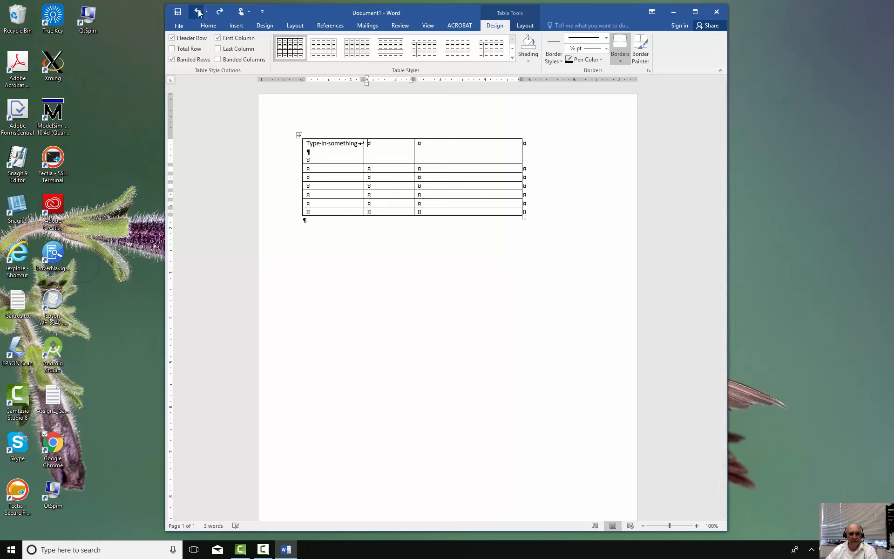
{"action": "left_click", "coordinate": [198, 12]}
{"action": "left_click", "coordinate": [198, 13]}
{"action": "left_click", "coordinate": [198, 12]}
{"action": "left_click", "coordinate": [198, 12]}
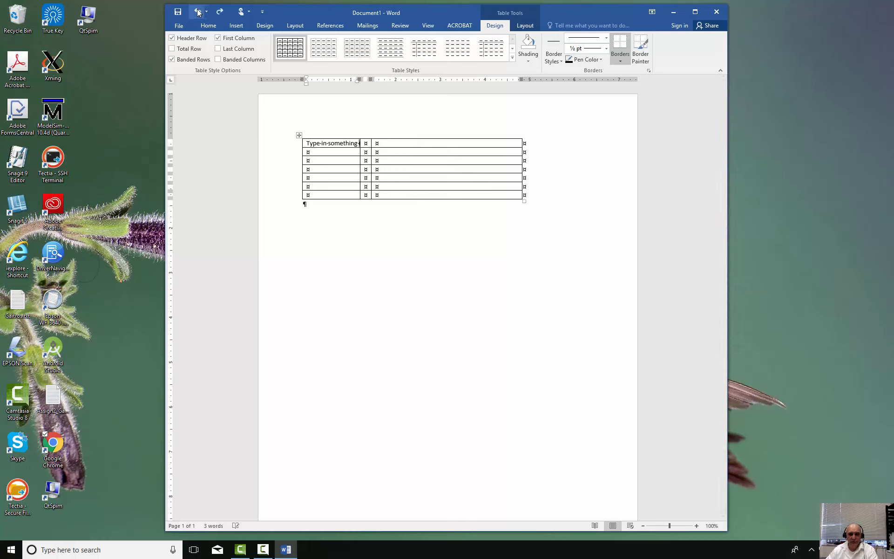
{"action": "left_click", "coordinate": [198, 12]}
{"action": "left_click", "coordinate": [198, 12]}
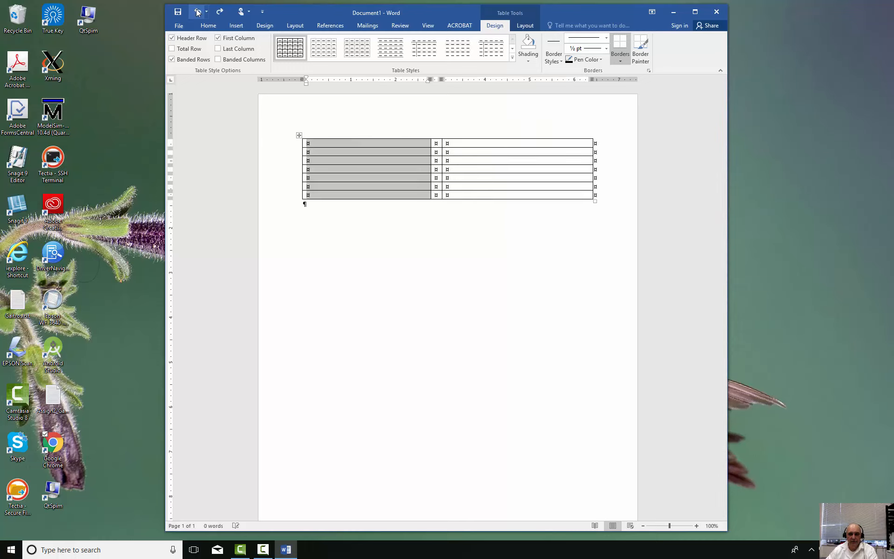
Merge the three cells of the table's third row into one cell.
{"action": "left_click", "coordinate": [527, 168]}
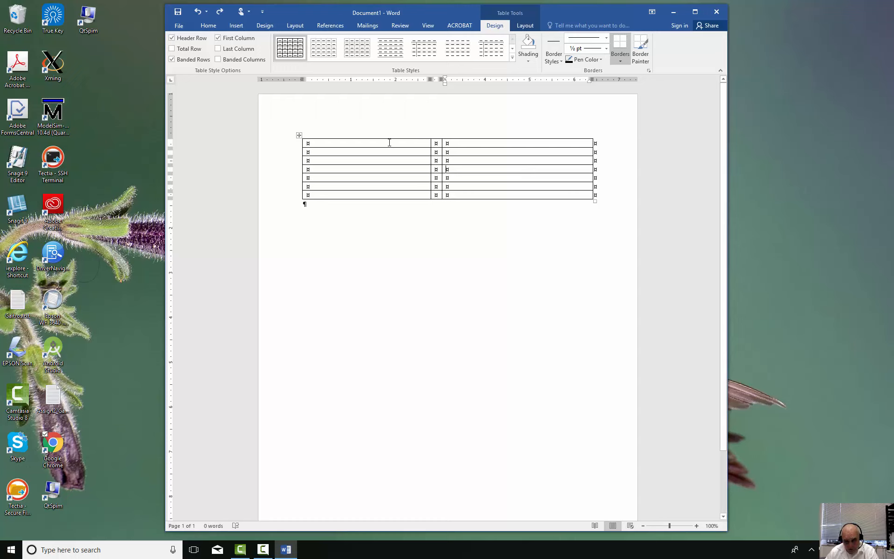
{"action": "left_click_drag", "start_coordinate": [404, 143], "coordinate": [473, 138]}
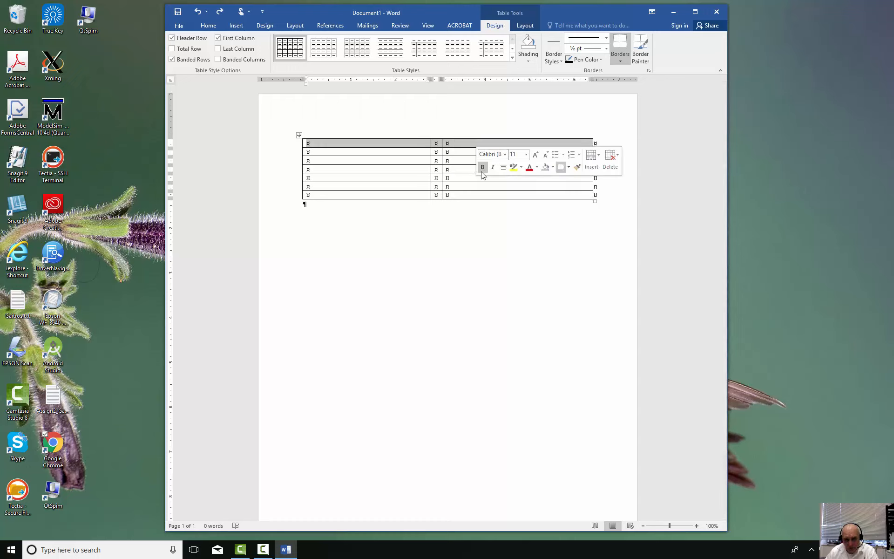
{"action": "left_click", "coordinate": [443, 170]}
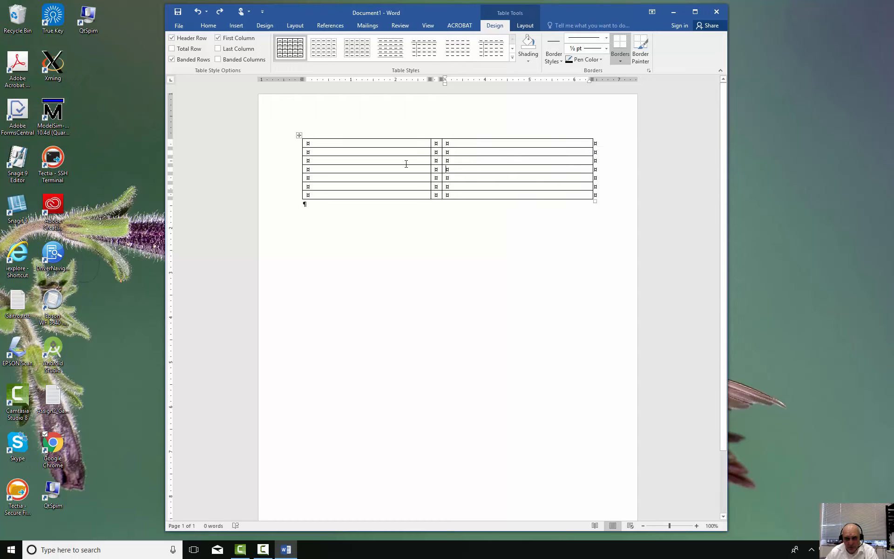
{"action": "left_click_drag", "start_coordinate": [419, 161], "coordinate": [476, 161]}
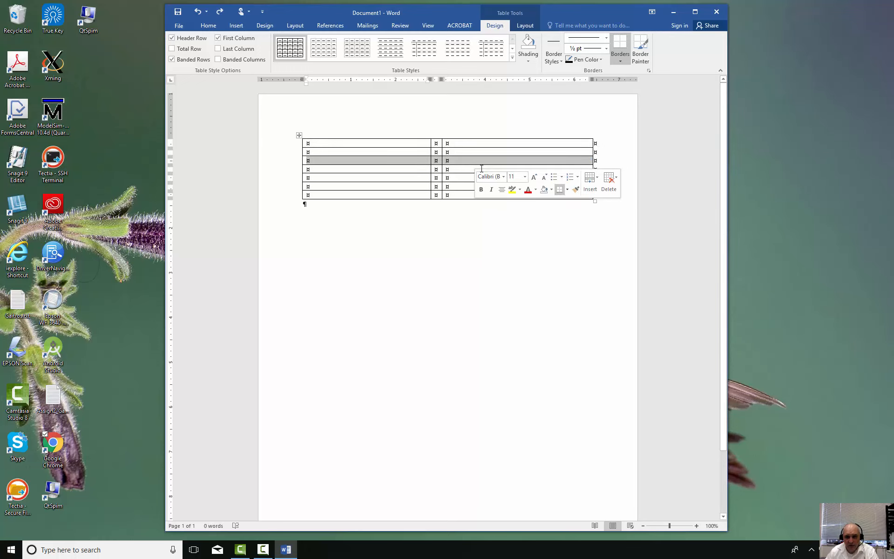
{"action": "left_click", "coordinate": [528, 26]}
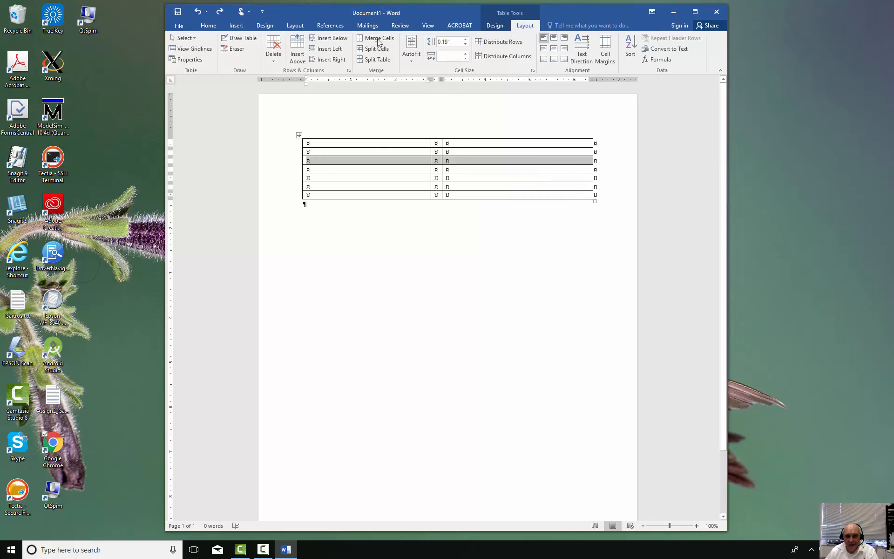
{"action": "right_click", "coordinate": [418, 161]}
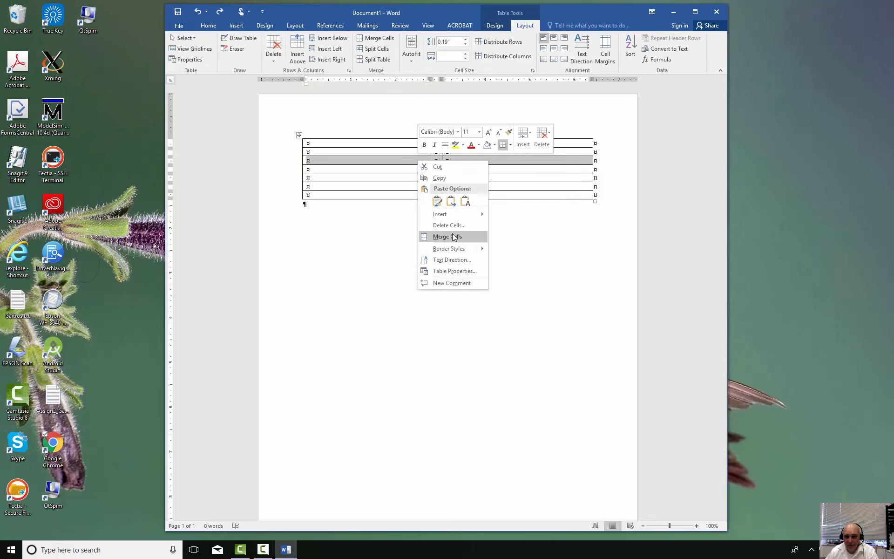
{"action": "left_click", "coordinate": [452, 236]}
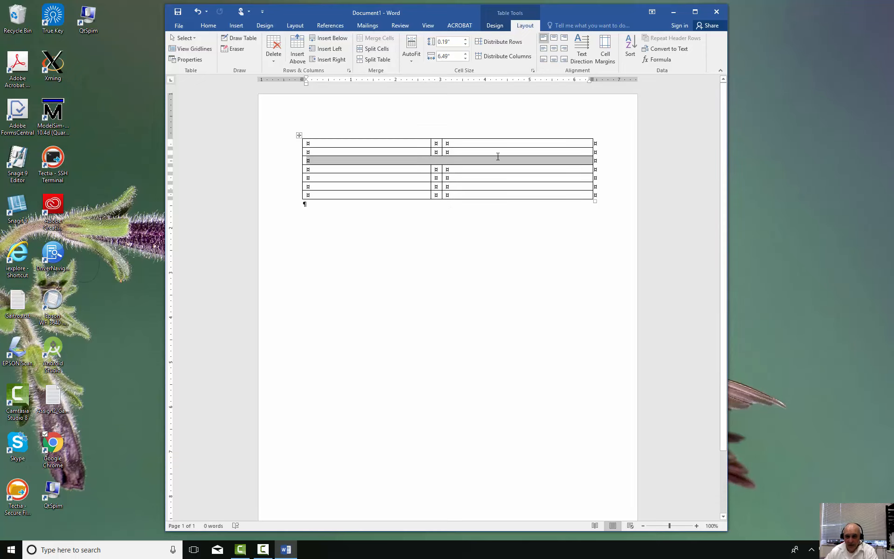
{"action": "left_click", "coordinate": [438, 164]}
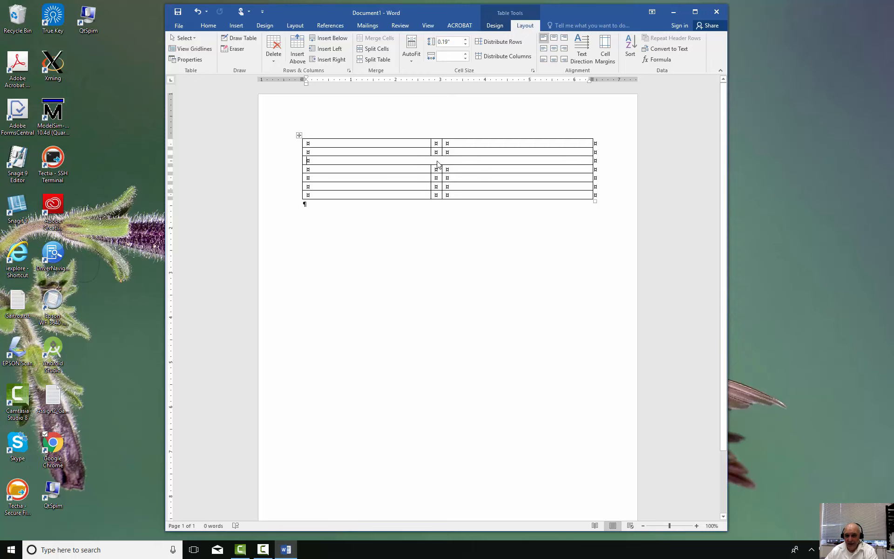
Split the merged third-row cell into four columns and one row, and undo the split.
{"action": "right_click", "coordinate": [405, 163]}
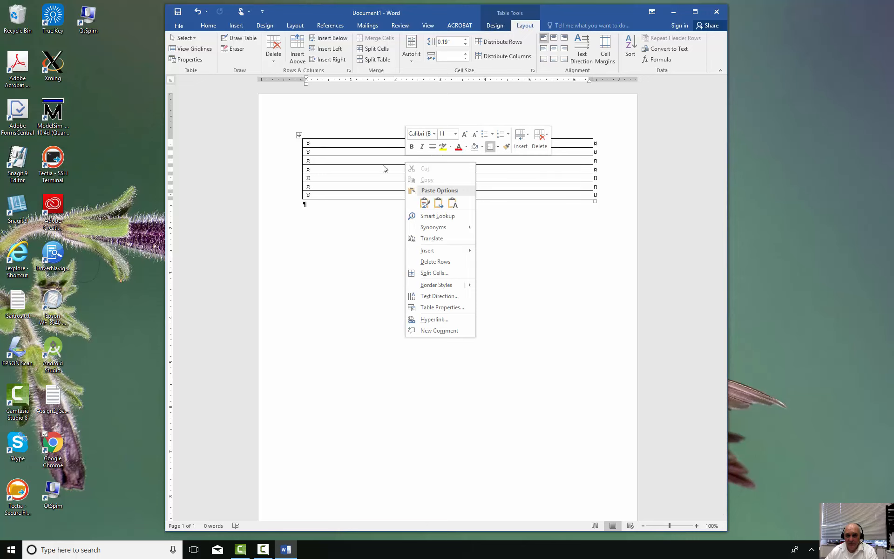
{"action": "left_click", "coordinate": [386, 161]}
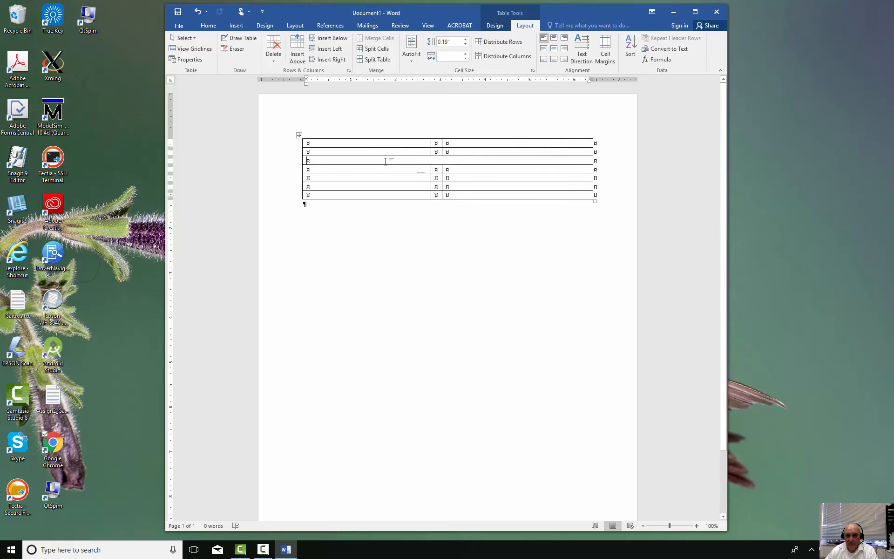
{"action": "left_click", "coordinate": [377, 49]}
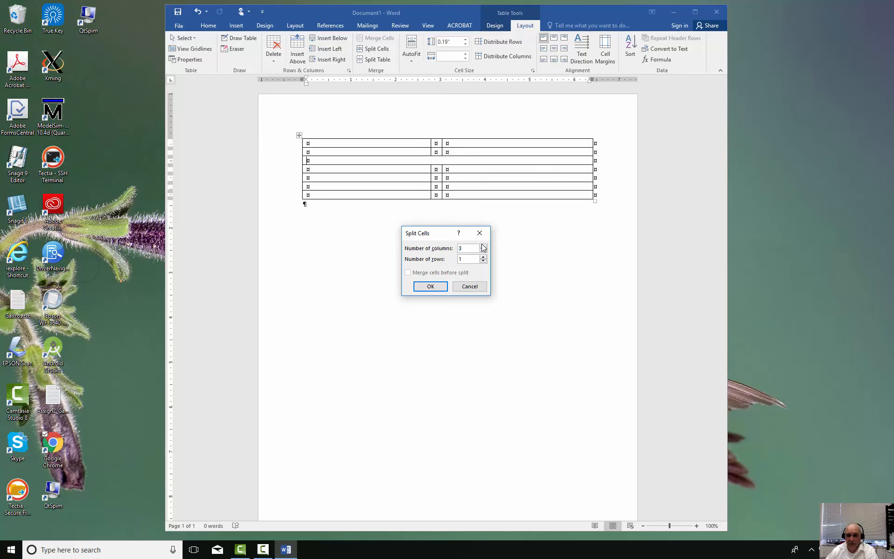
{"action": "left_click", "coordinate": [432, 286]}
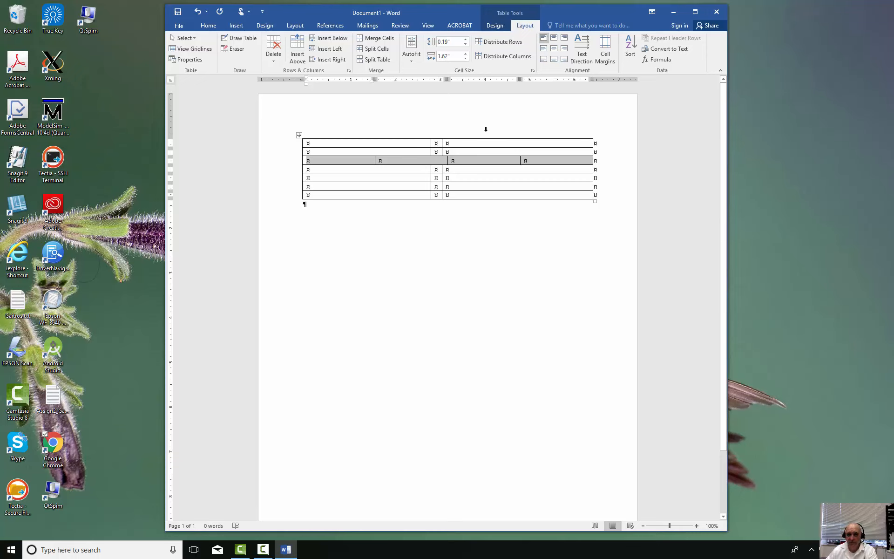
{"action": "left_click", "coordinate": [197, 11]}
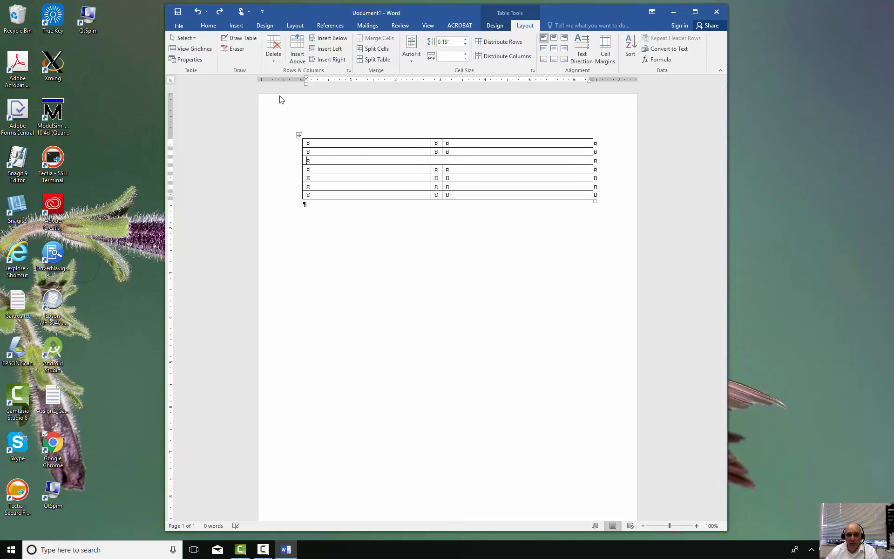
Shade the three cells of the table's first row with a light gold fill.
{"action": "left_click_drag", "start_coordinate": [393, 143], "coordinate": [588, 144]}
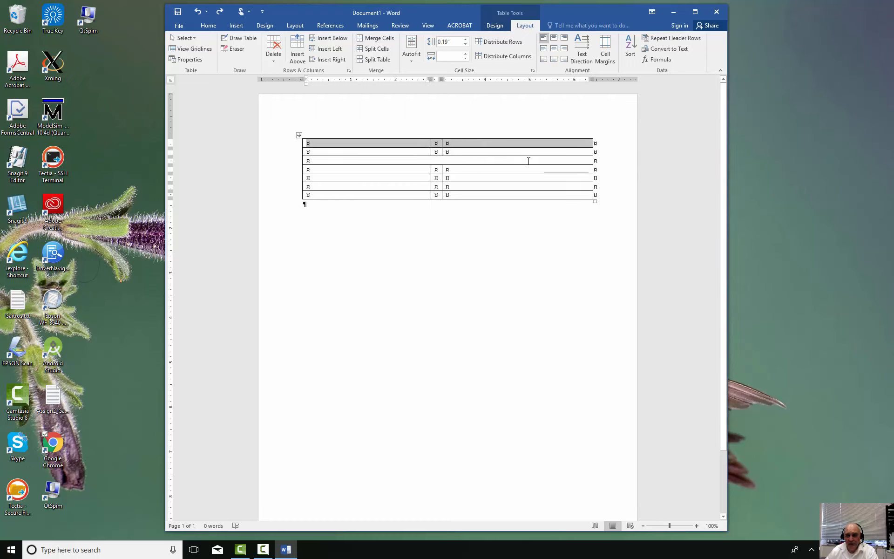
{"action": "right_click", "coordinate": [492, 146]}
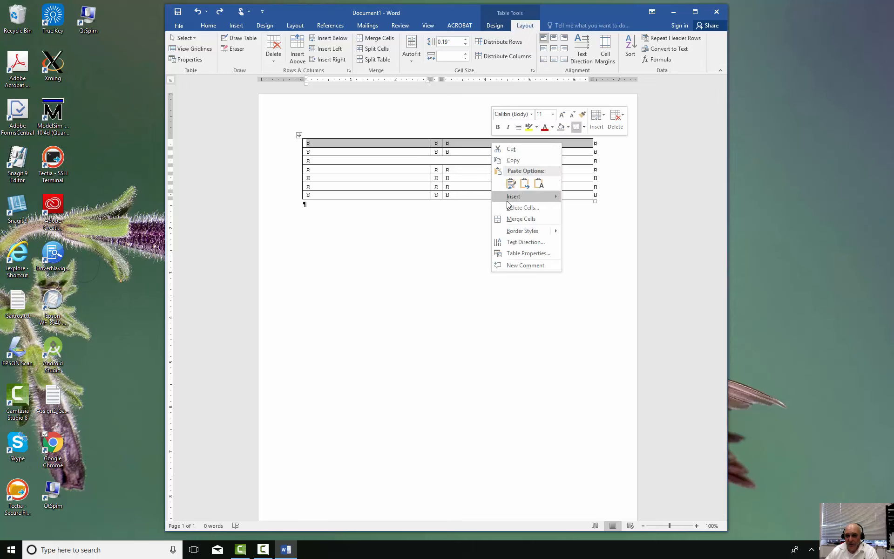
{"action": "left_click", "coordinate": [526, 254]}
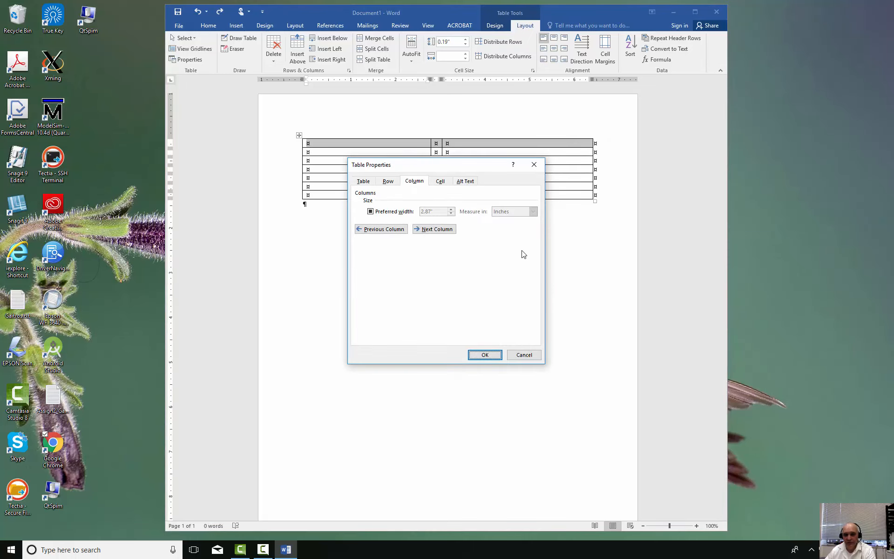
{"action": "left_click", "coordinate": [364, 181]}
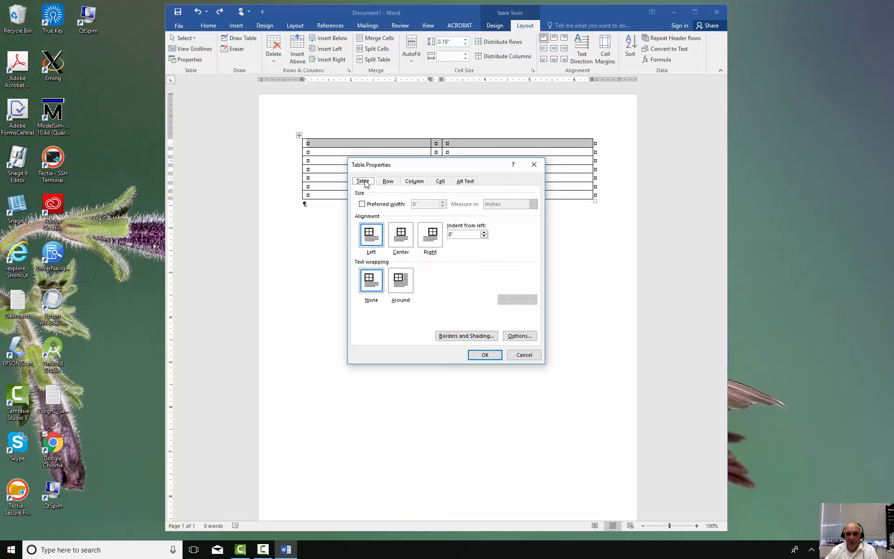
{"action": "left_click", "coordinate": [483, 339]}
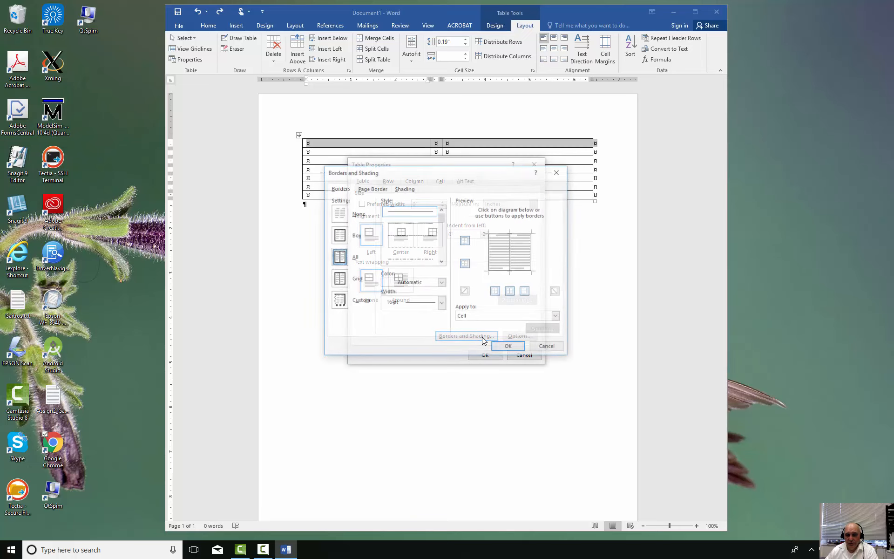
{"action": "left_click", "coordinate": [405, 189]}
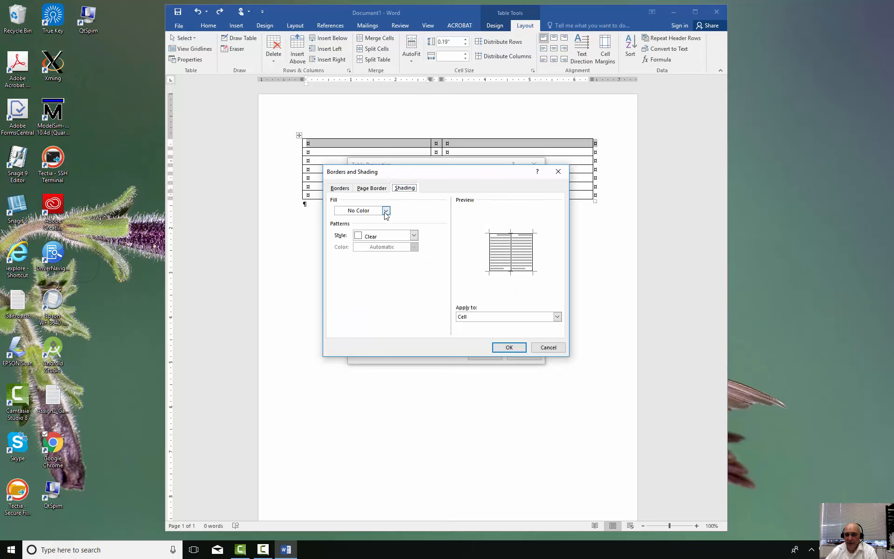
{"action": "left_click", "coordinate": [386, 211]}
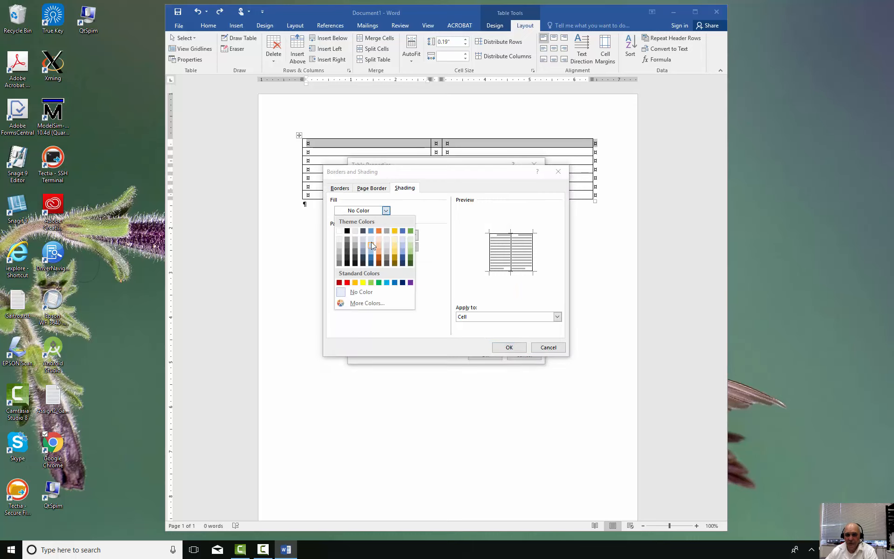
{"action": "left_click", "coordinate": [394, 243]}
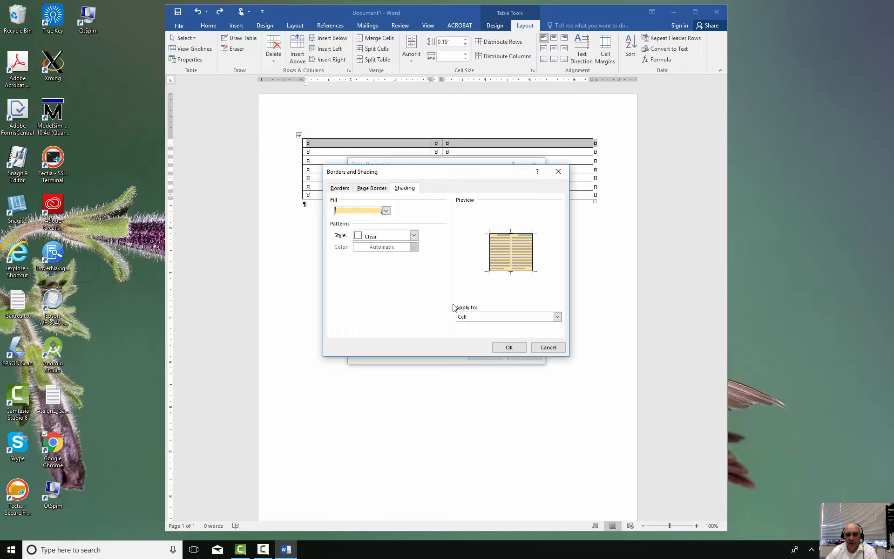
{"action": "left_click", "coordinate": [509, 347]}
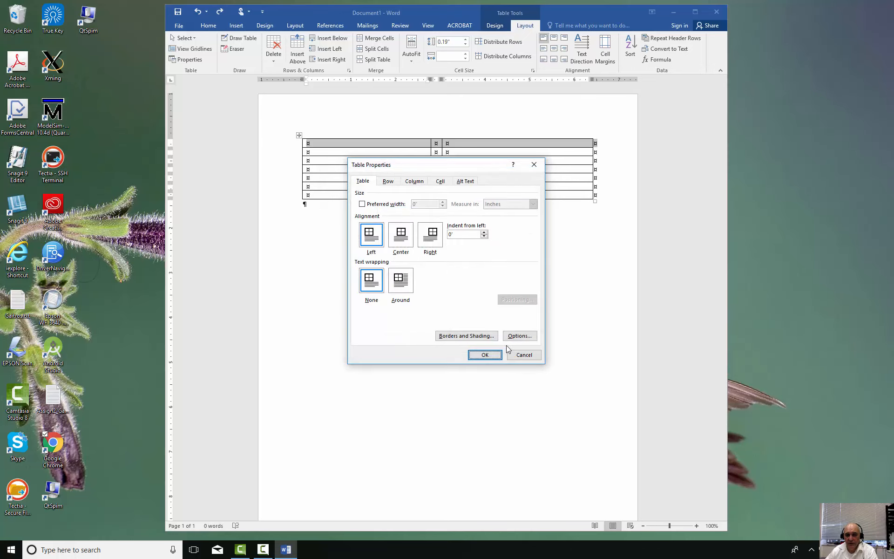
{"action": "left_click", "coordinate": [484, 356]}
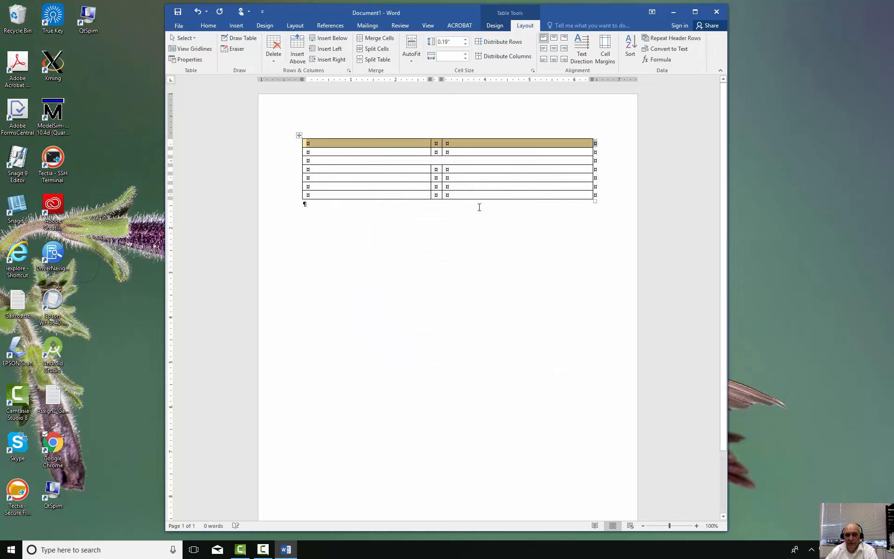
{"action": "left_click", "coordinate": [485, 146]}
{"action": "left_click_drag", "start_coordinate": [409, 143], "coordinate": [492, 146]}
{"action": "left_click_drag", "start_coordinate": [374, 146], "coordinate": [559, 205]}
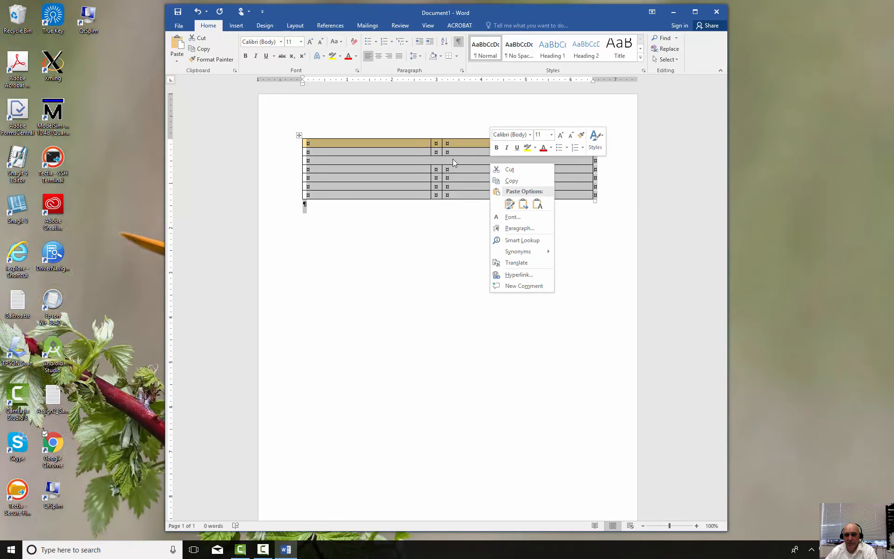
{"action": "key", "text": "Escape"}
{"action": "right_click", "coordinate": [413, 142]}
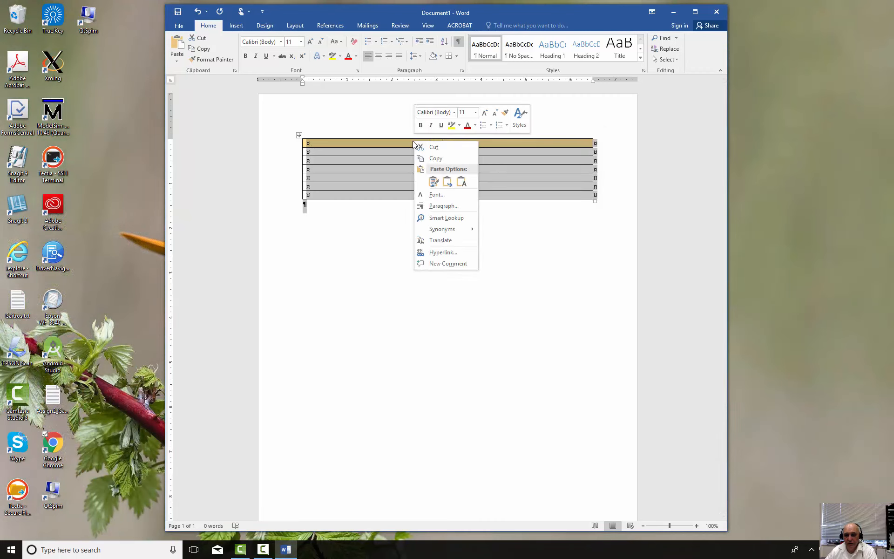
{"action": "key", "text": "Escape"}
{"action": "left_click", "coordinate": [383, 143]}
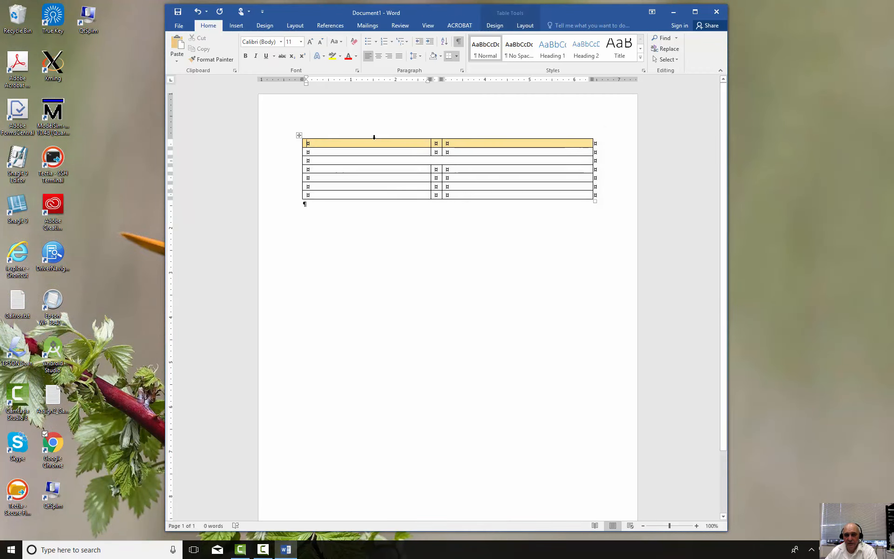
{"action": "left_click_drag", "start_coordinate": [377, 144], "coordinate": [569, 205]}
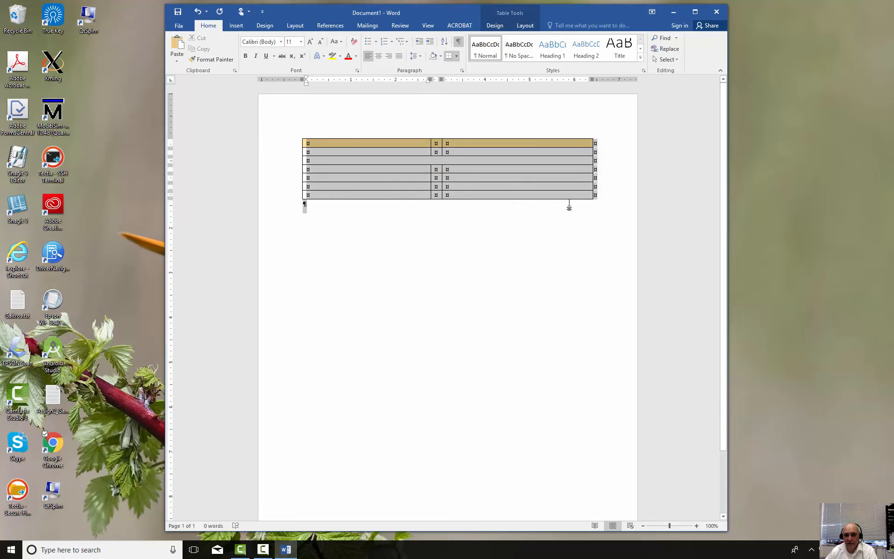
{"action": "left_click", "coordinate": [535, 169]}
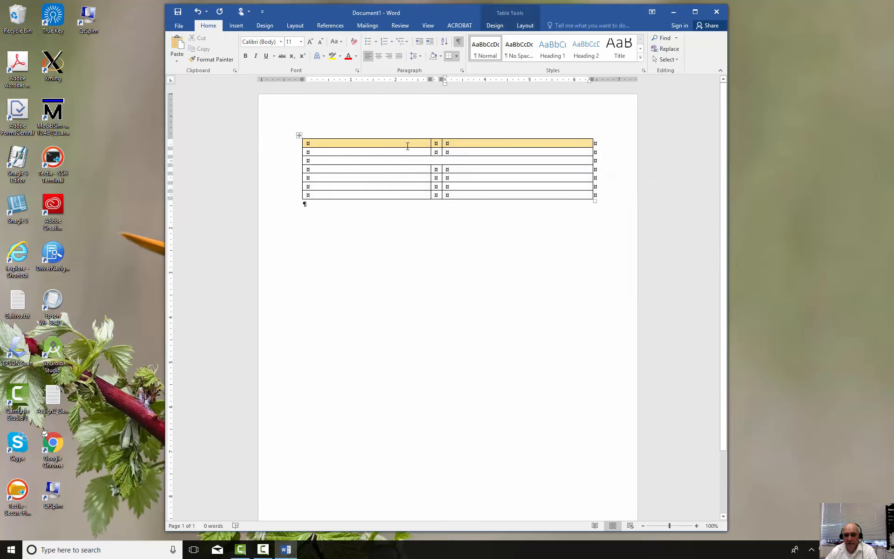
{"action": "left_click_drag", "start_coordinate": [468, 149], "coordinate": [523, 192]}
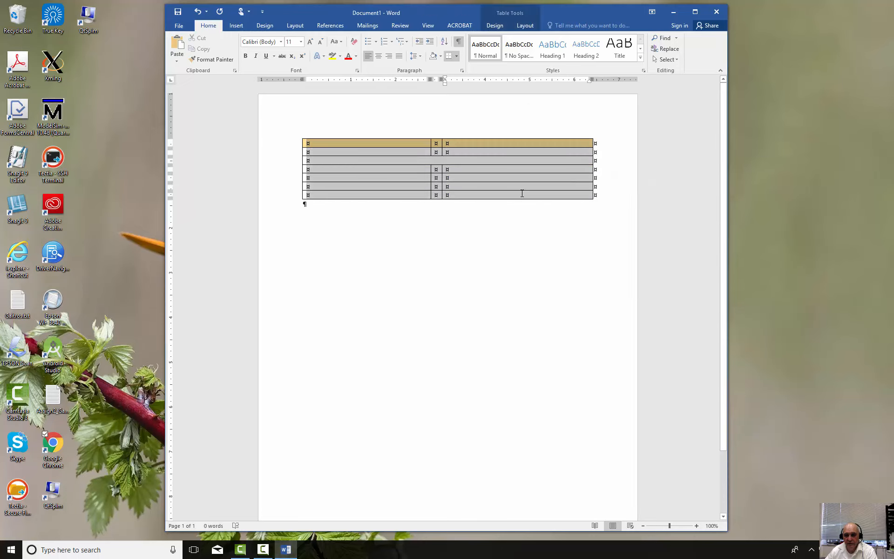
Remove all borders from the whole table by choosing the None border setting in Borders and Shading.
{"action": "left_click", "coordinate": [501, 165]}
{"action": "right_click", "coordinate": [501, 164]}
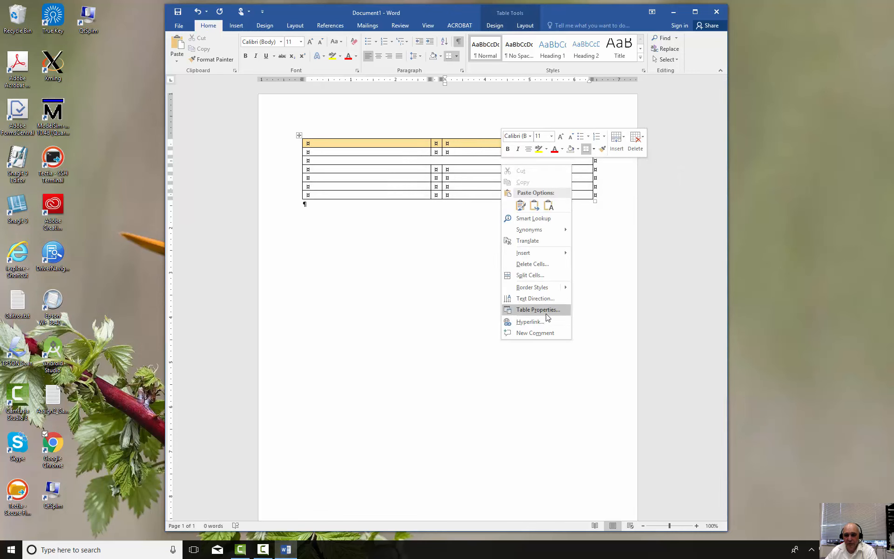
{"action": "key", "text": "Escape"}
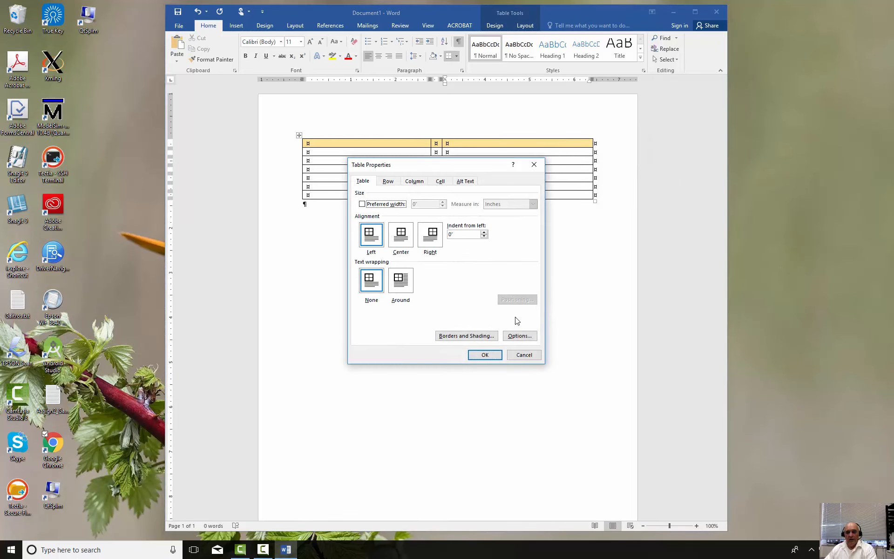
{"action": "left_click", "coordinate": [478, 337]}
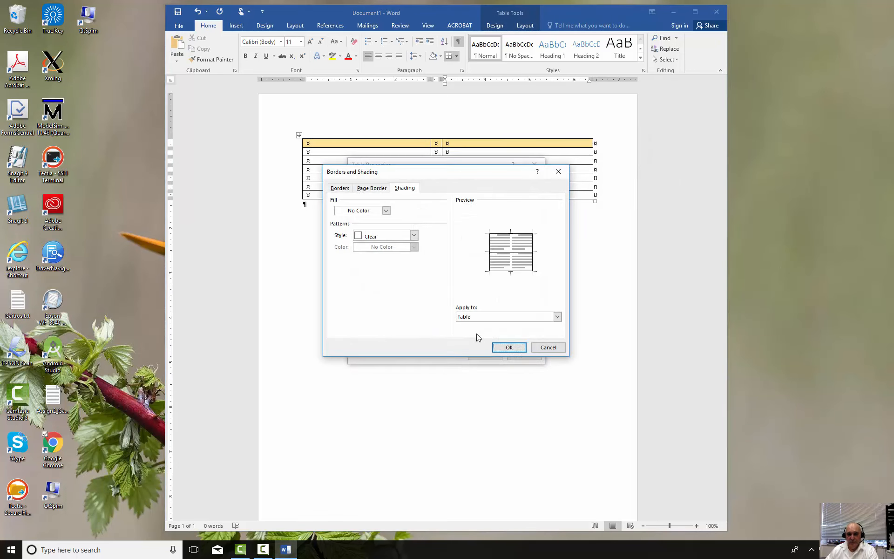
{"action": "left_click", "coordinate": [345, 192]}
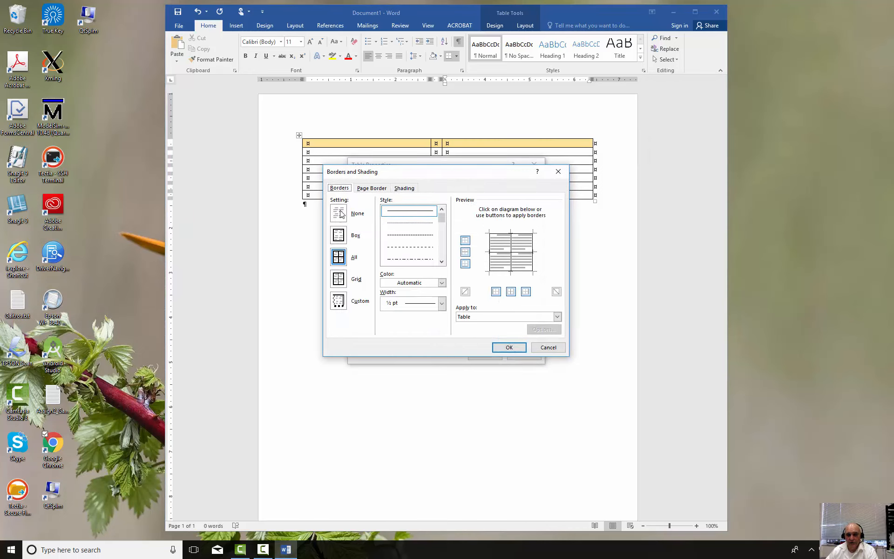
{"action": "left_click", "coordinate": [364, 189]}
{"action": "left_click", "coordinate": [338, 190]}
{"action": "left_click", "coordinate": [340, 236]}
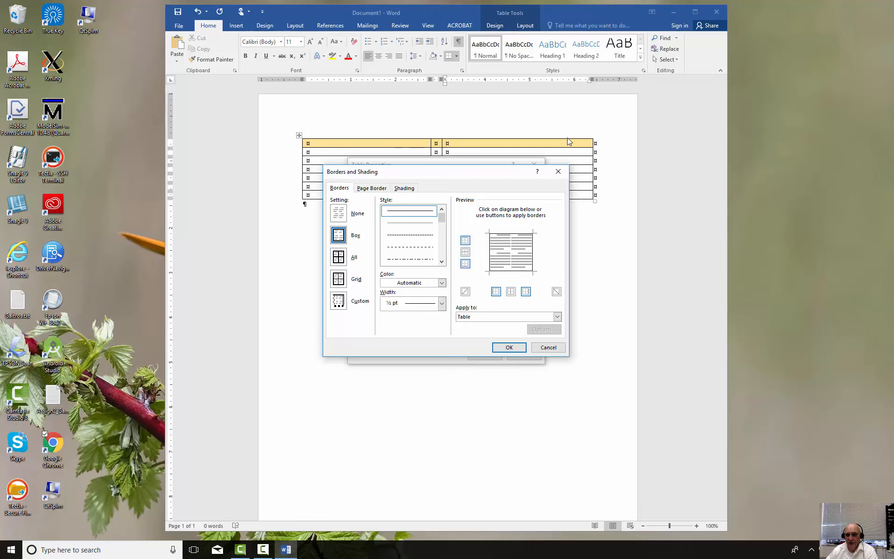
{"action": "left_click", "coordinate": [343, 216]}
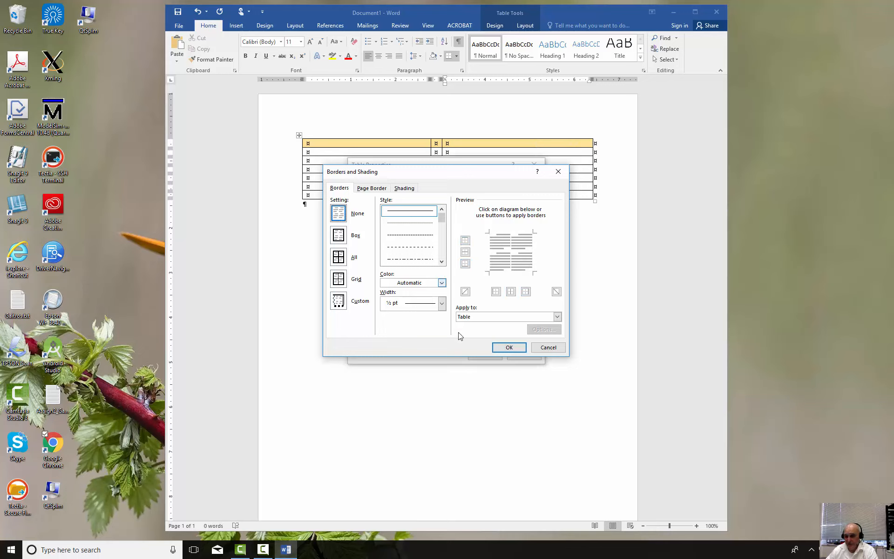
{"action": "left_click", "coordinate": [516, 352]}
{"action": "left_click", "coordinate": [493, 356]}
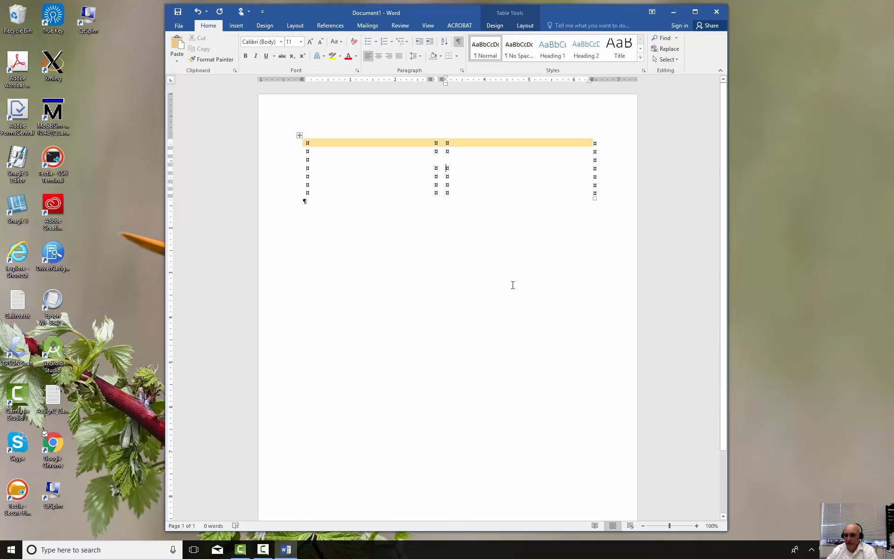
Fill the table's first row with "Header" in the first cell, "*" in the middle cell and "Header" in the last cell.
{"action": "left_click", "coordinate": [416, 143]}
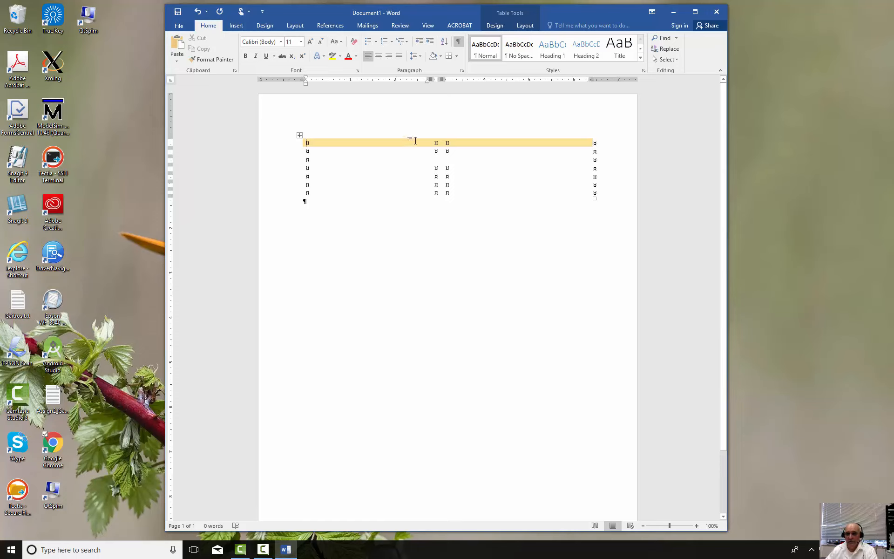
{"action": "type", "text": "Header"}
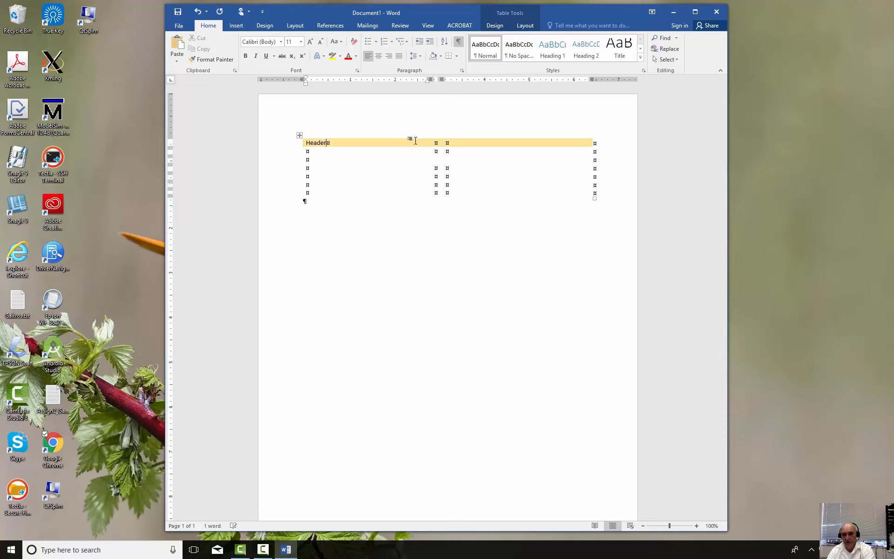
{"action": "key", "text": "Tab"}
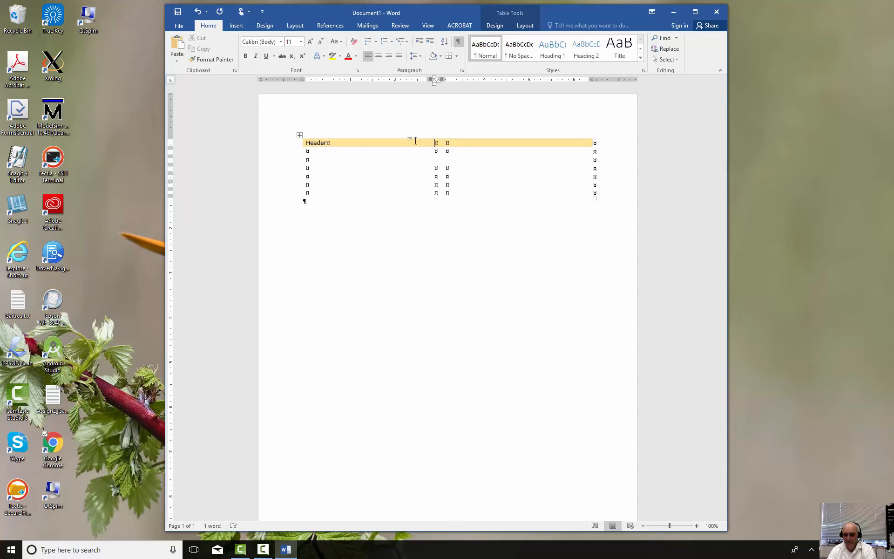
{"action": "type", "text": "*"}
{"action": "key", "text": "Tab"}
{"action": "type", "text": "Header"}
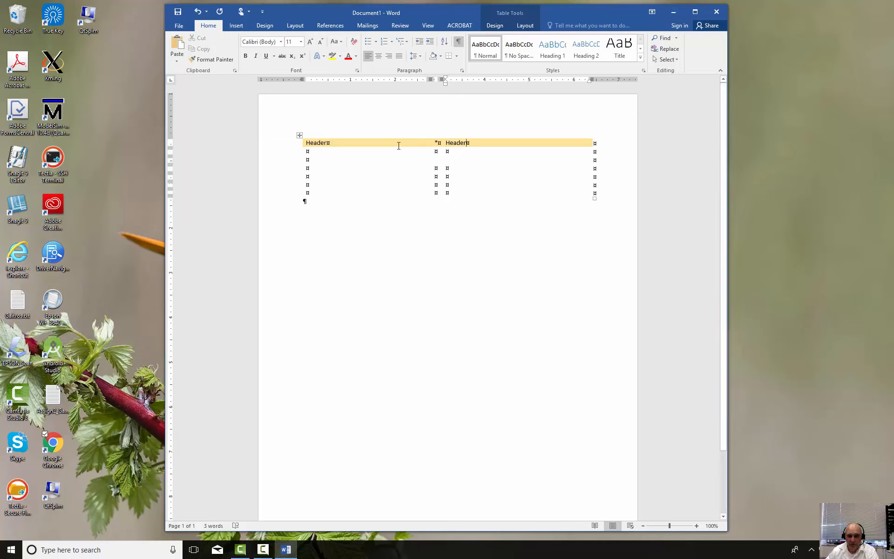
Format the header row's text as centered, bold Times New Roman at 14 pt.
{"action": "left_click_drag", "start_coordinate": [308, 142], "coordinate": [533, 140]}
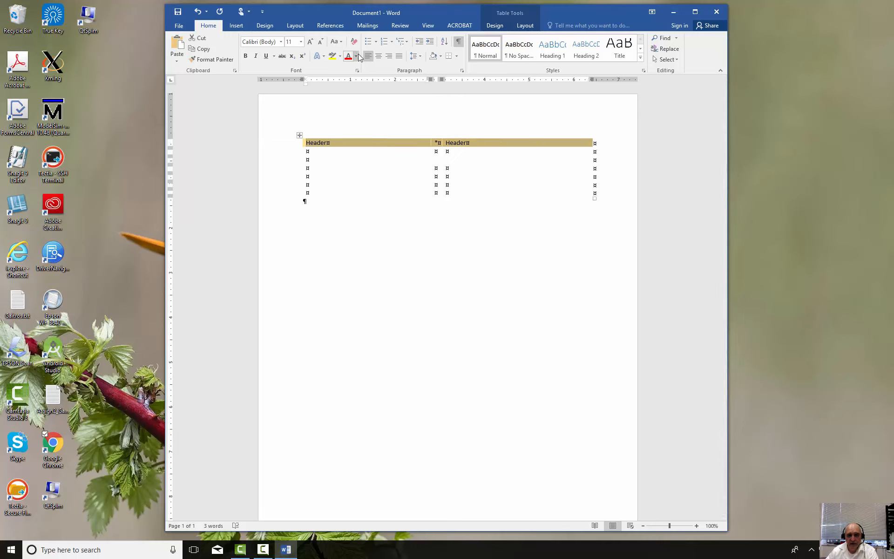
{"action": "left_click", "coordinate": [378, 57]}
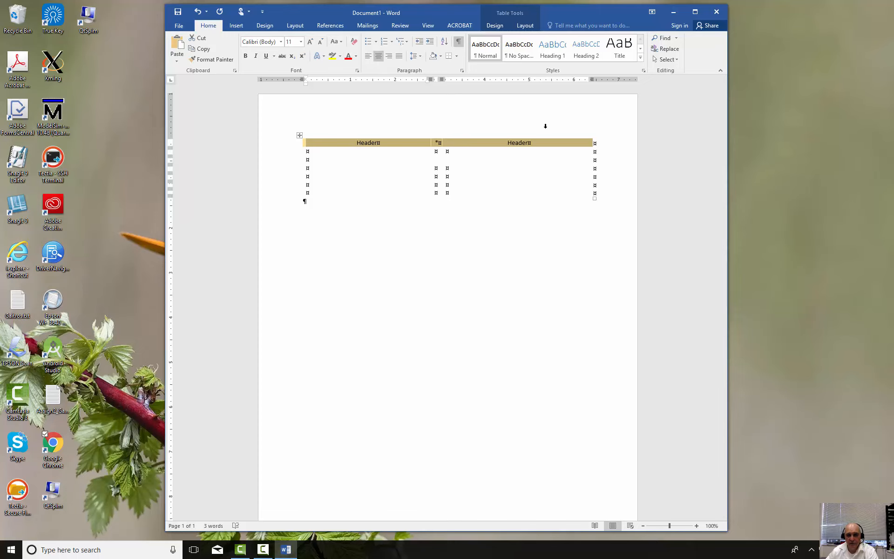
{"action": "left_click", "coordinate": [246, 55]}
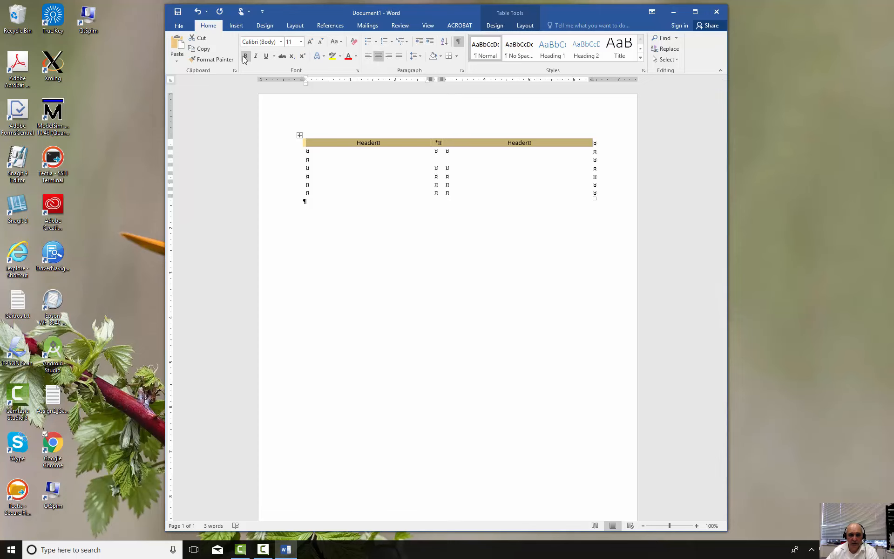
{"action": "left_click", "coordinate": [281, 41]}
{"action": "left_click", "coordinate": [279, 110]}
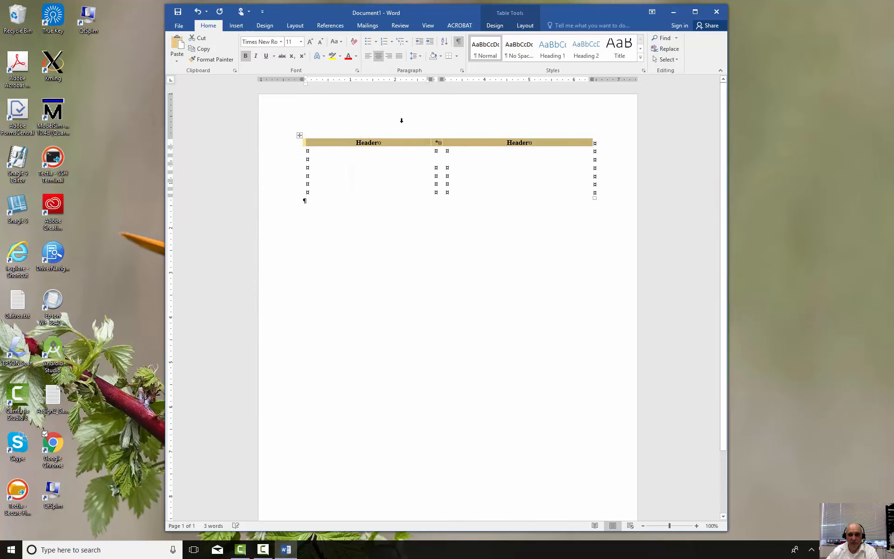
{"action": "left_click", "coordinate": [310, 42]}
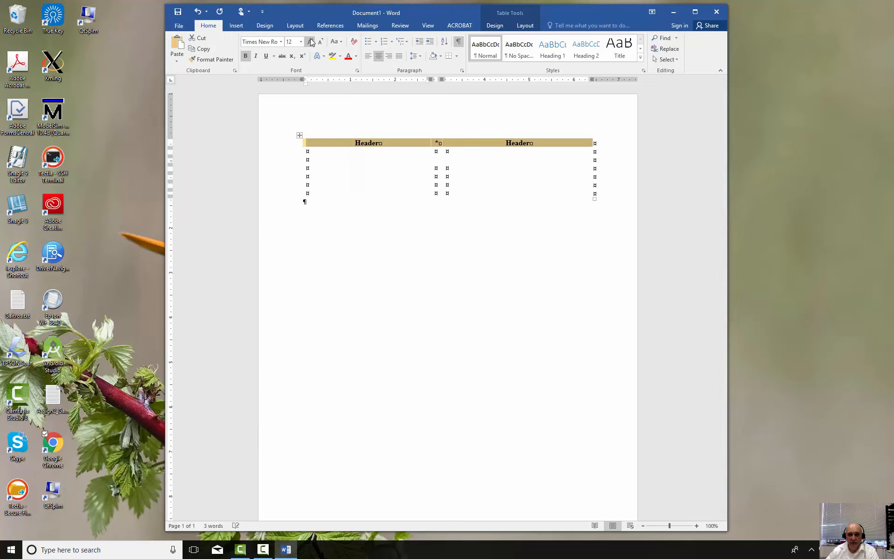
{"action": "left_click", "coordinate": [310, 42]}
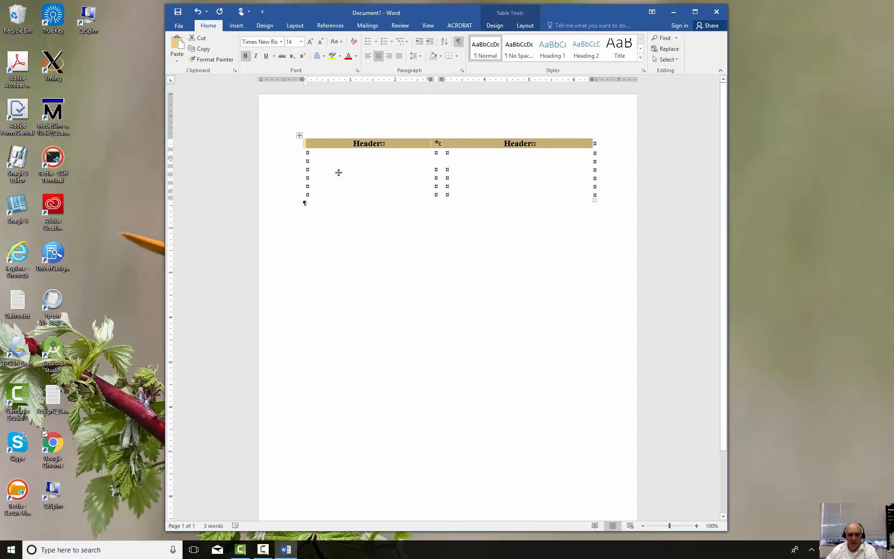
{"action": "left_click", "coordinate": [330, 143]}
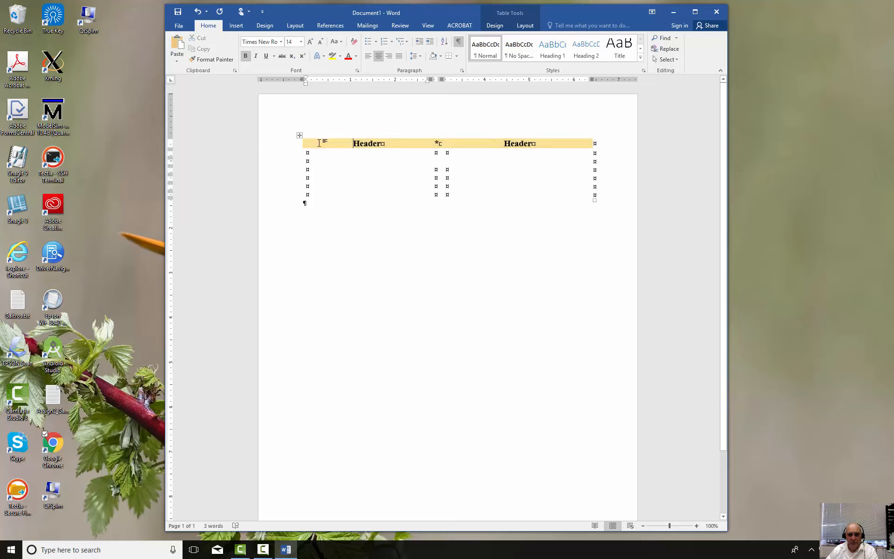
{"action": "left_click_drag", "start_coordinate": [319, 143], "coordinate": [593, 205]}
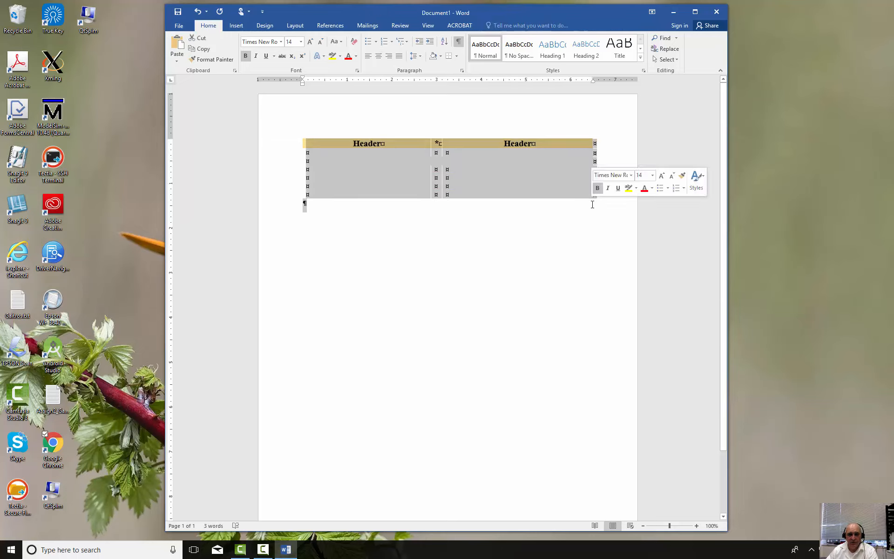
{"action": "right_click", "coordinate": [485, 176]}
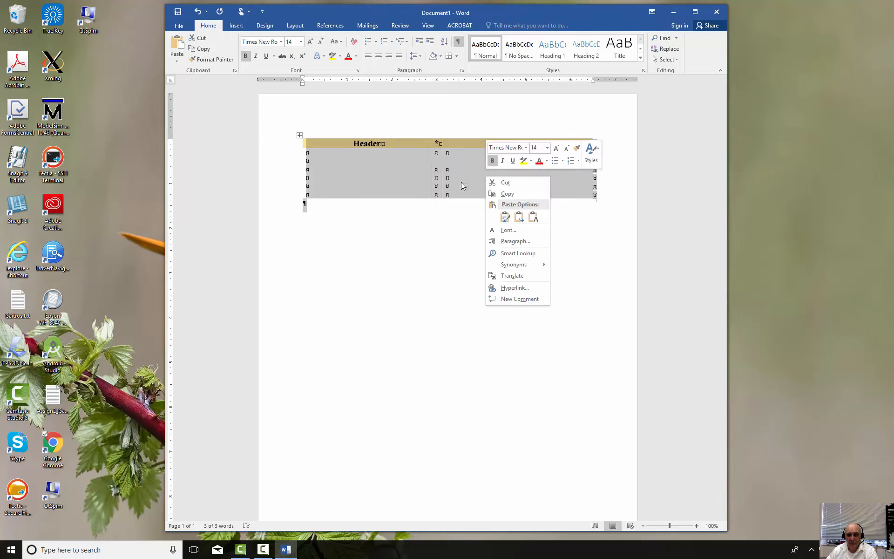
{"action": "key", "text": "Escape"}
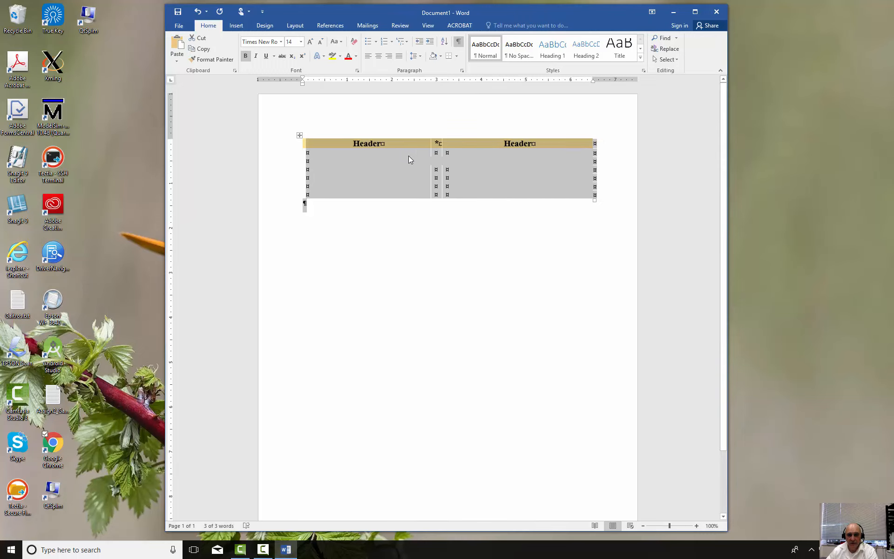
{"action": "left_click", "coordinate": [409, 153]}
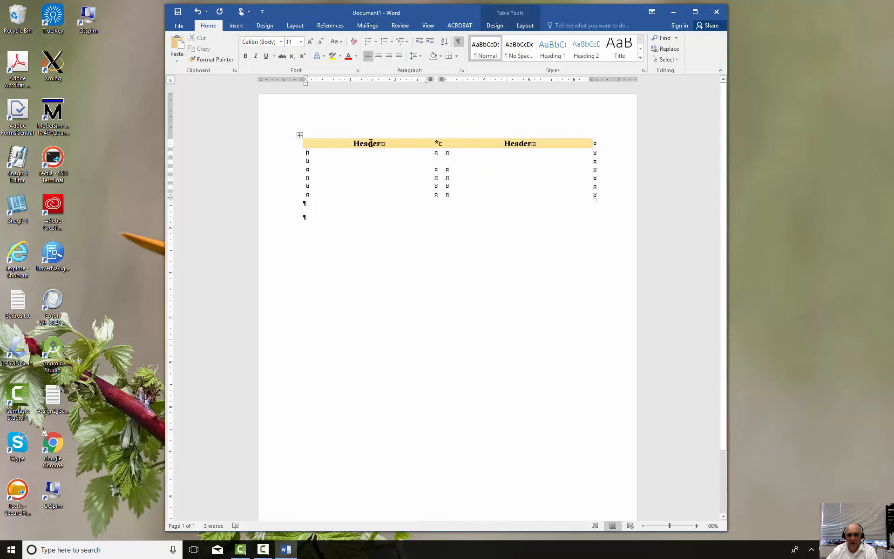
{"action": "left_click_drag", "start_coordinate": [370, 143], "coordinate": [569, 192]}
{"action": "left_click", "coordinate": [496, 155]}
{"action": "left_click_drag", "start_coordinate": [354, 144], "coordinate": [579, 191]}
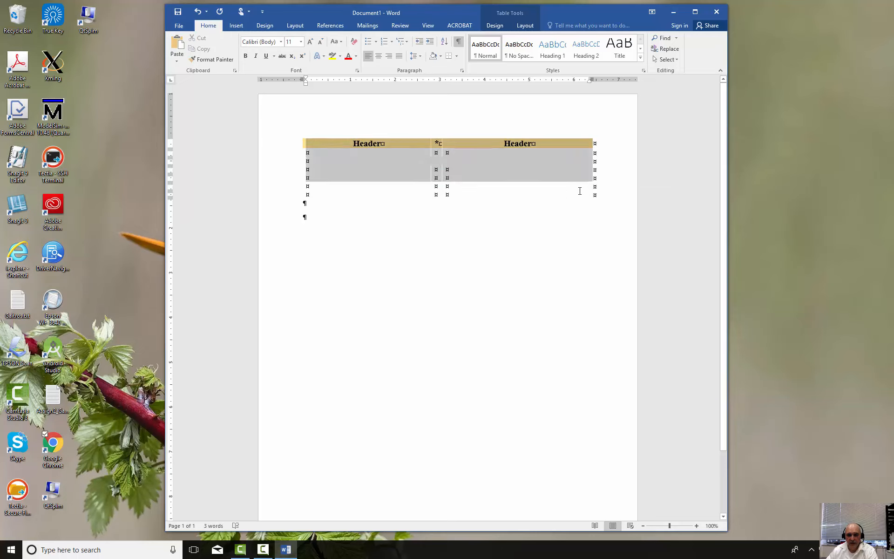
{"action": "left_click", "coordinate": [477, 161]}
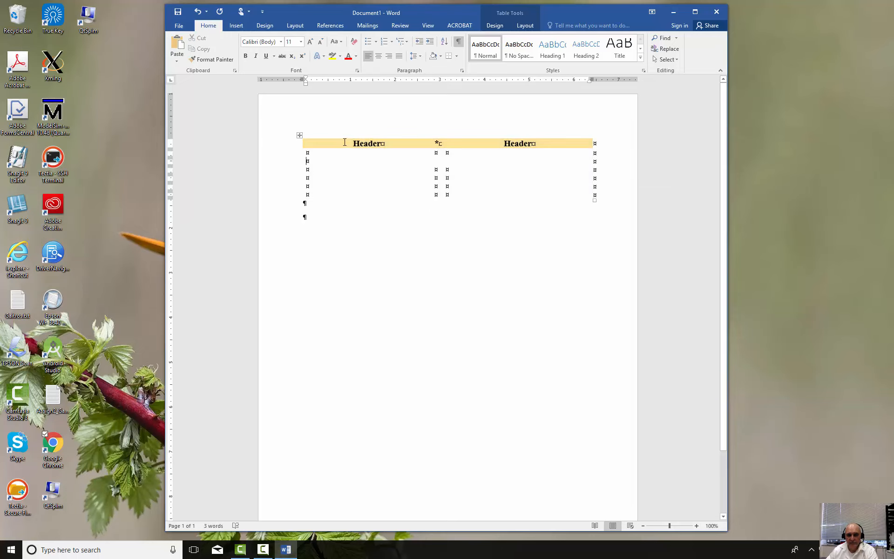
{"action": "left_click_drag", "start_coordinate": [345, 142], "coordinate": [490, 180]}
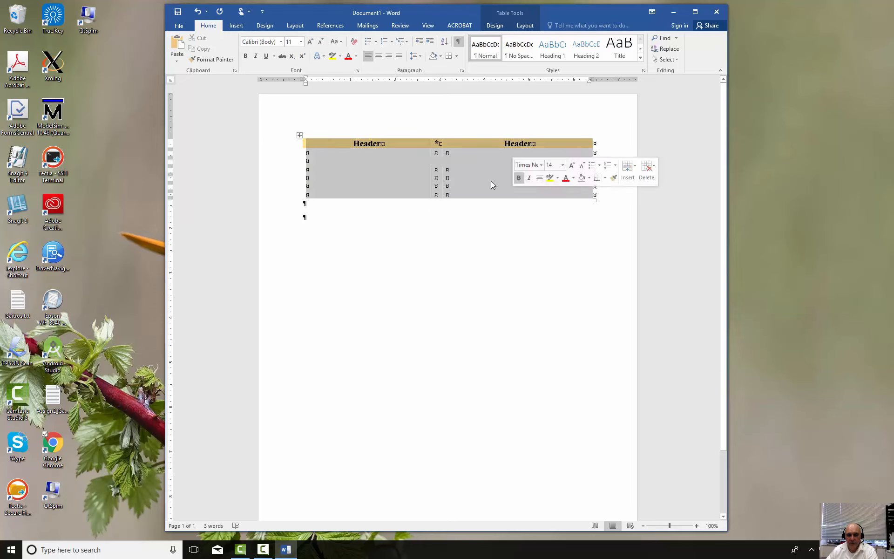
{"action": "left_click", "coordinate": [468, 167]}
Restore the borders on the whole table by choosing the All border setting in Borders and Shading.
{"action": "right_click", "coordinate": [467, 166]}
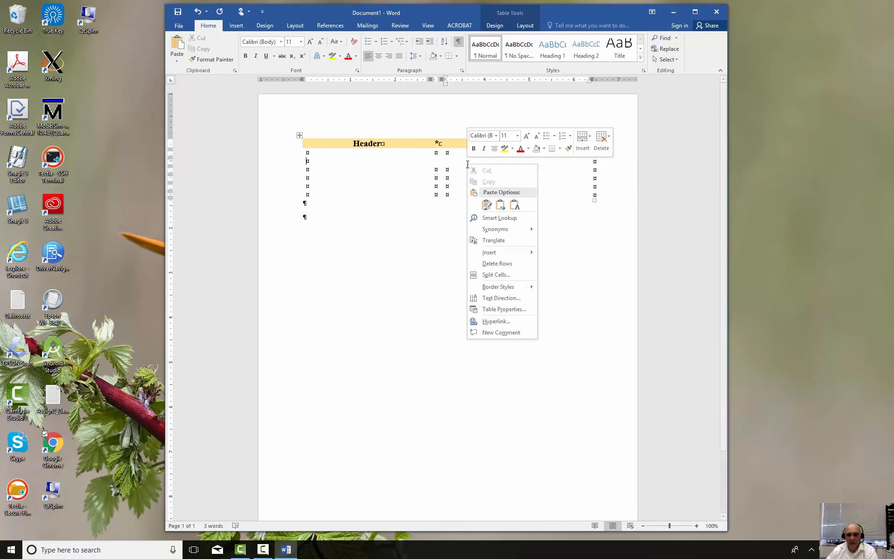
{"action": "left_click", "coordinate": [505, 310]}
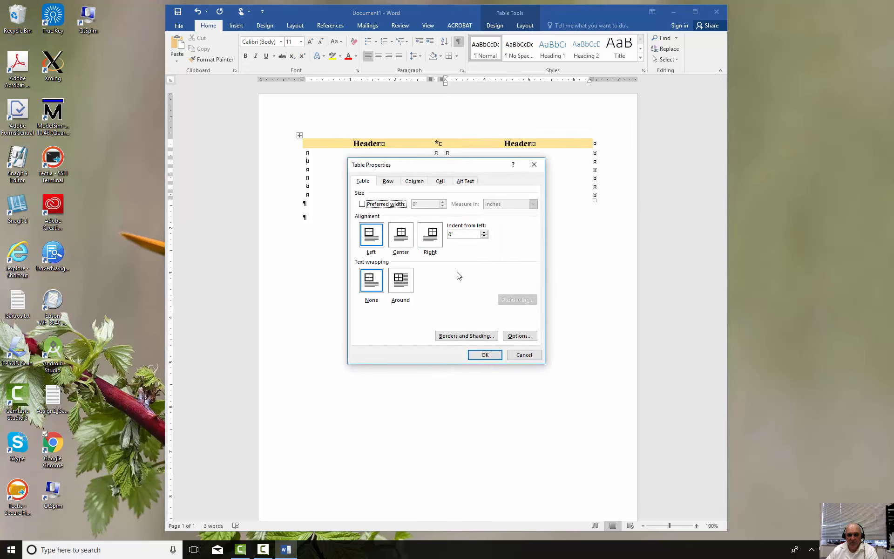
{"action": "left_click", "coordinate": [467, 336]}
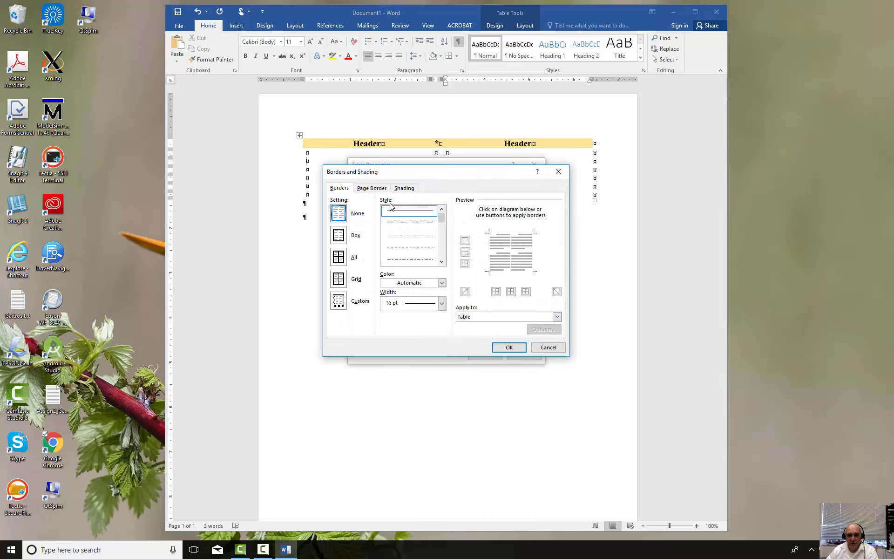
{"action": "left_click", "coordinate": [337, 256]}
{"action": "left_click", "coordinate": [509, 348]}
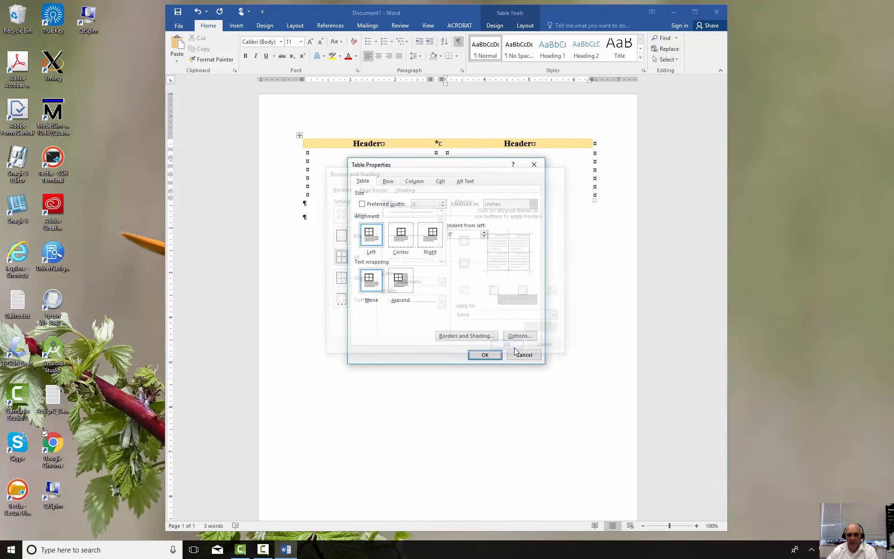
{"action": "left_click", "coordinate": [485, 355]}
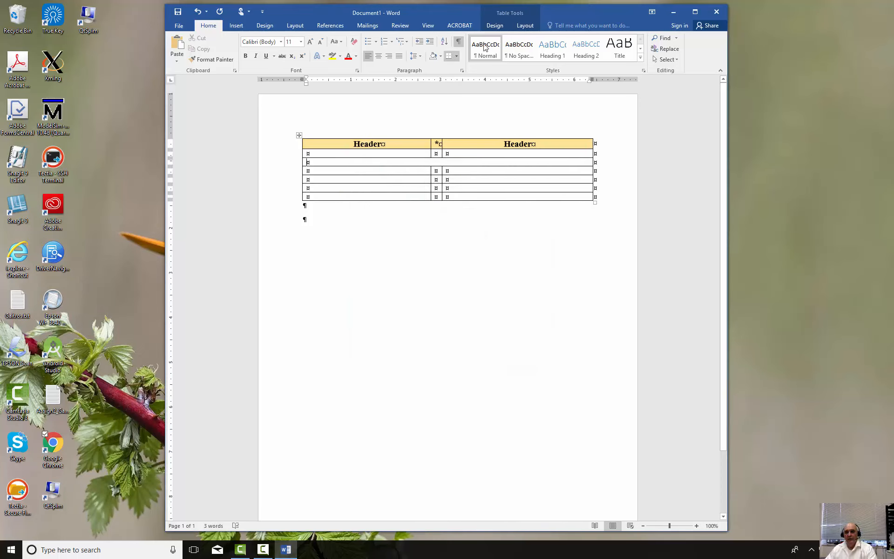
Split the table in two so that the row below the merged row starts a second table.
{"action": "left_click", "coordinate": [496, 28]}
{"action": "left_click", "coordinate": [525, 27]}
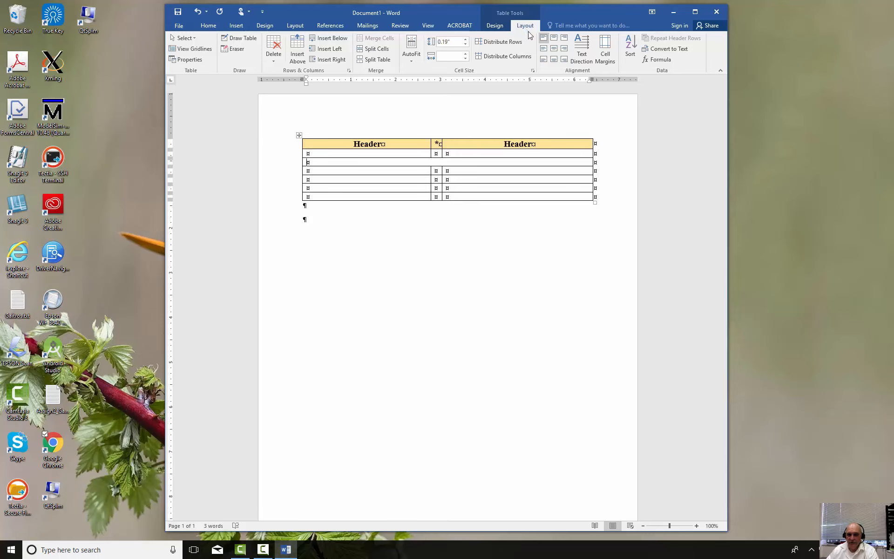
{"action": "left_click", "coordinate": [499, 29]}
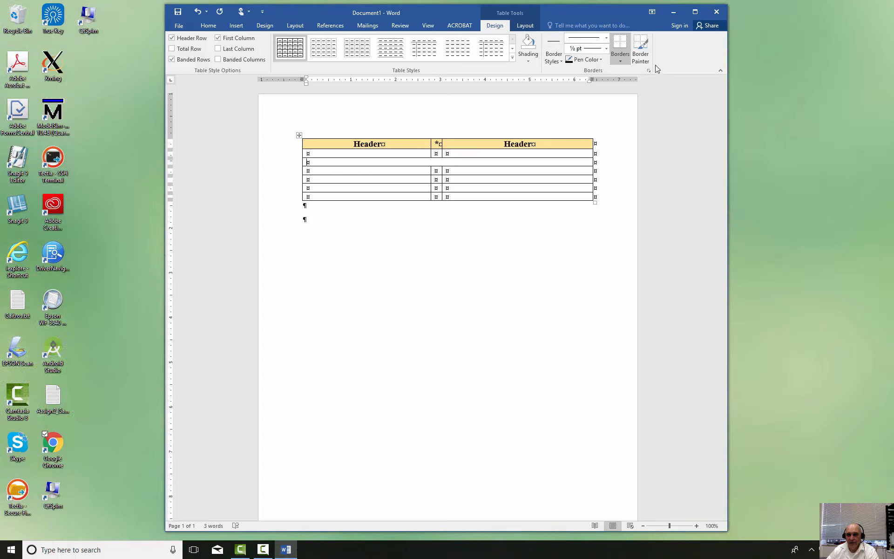
{"action": "left_click", "coordinate": [527, 29]}
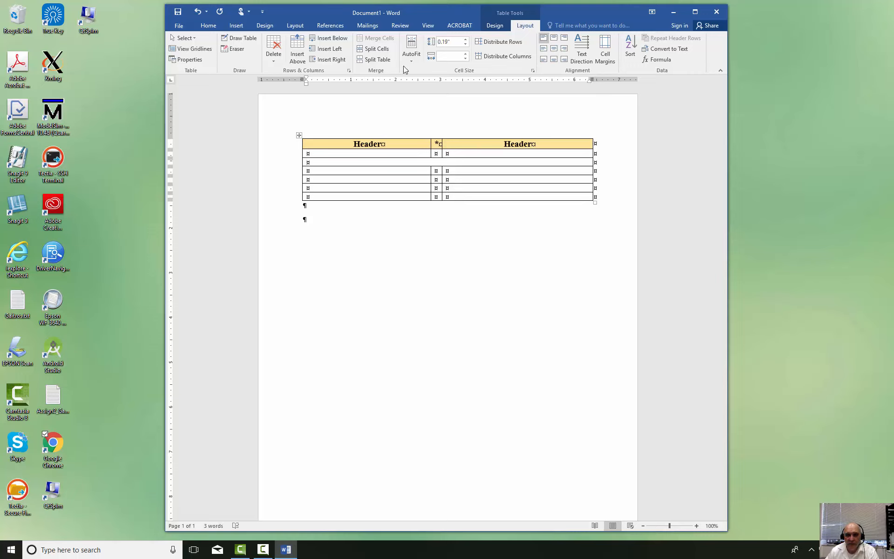
{"action": "left_click", "coordinate": [399, 172]}
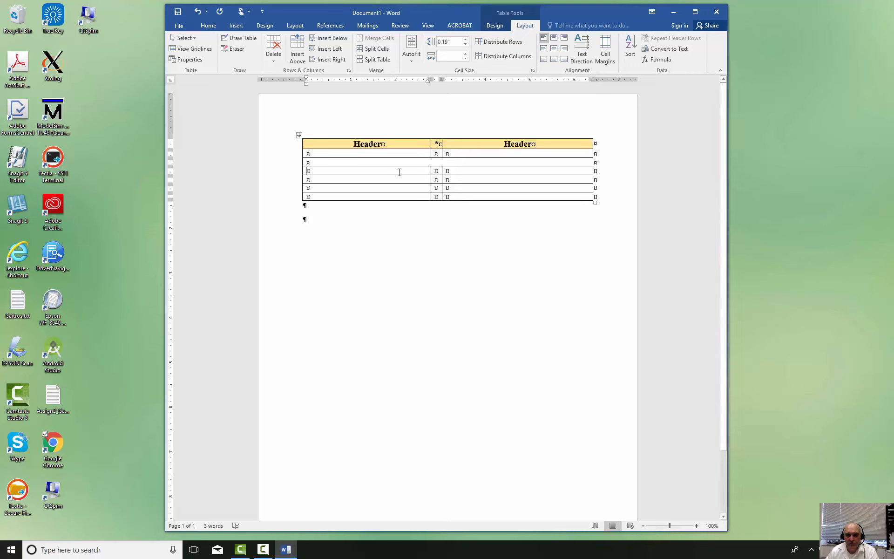
{"action": "left_click", "coordinate": [381, 60]}
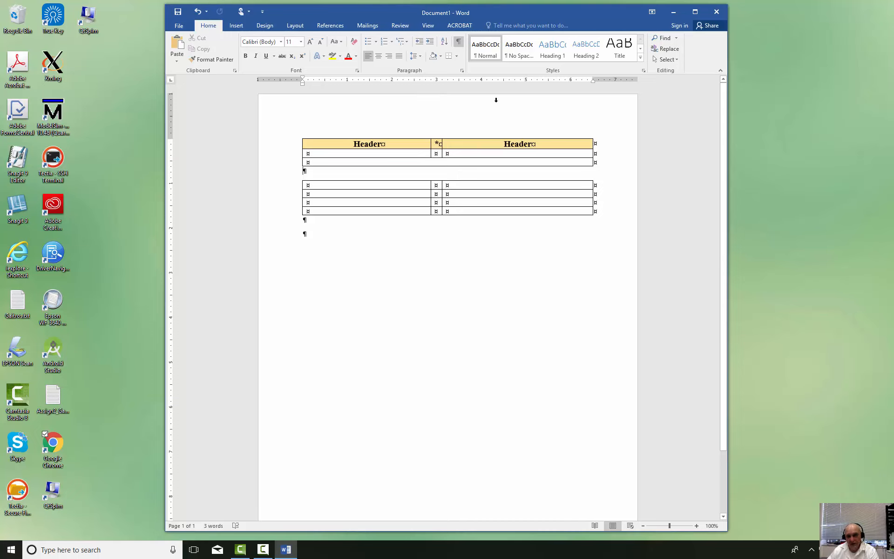
Give the second table alt text with the title "This is my Table" and the description "A table of Examples".
{"action": "left_click", "coordinate": [487, 201]}
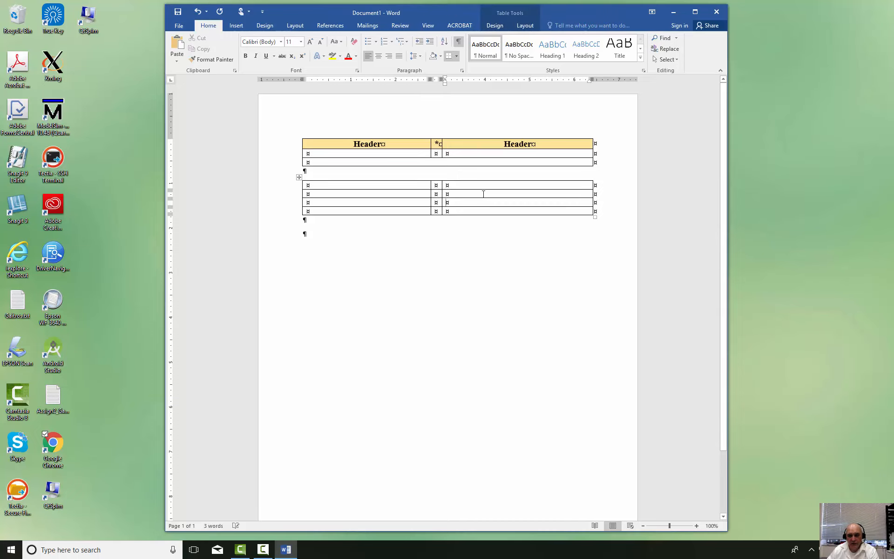
{"action": "right_click", "coordinate": [479, 195]}
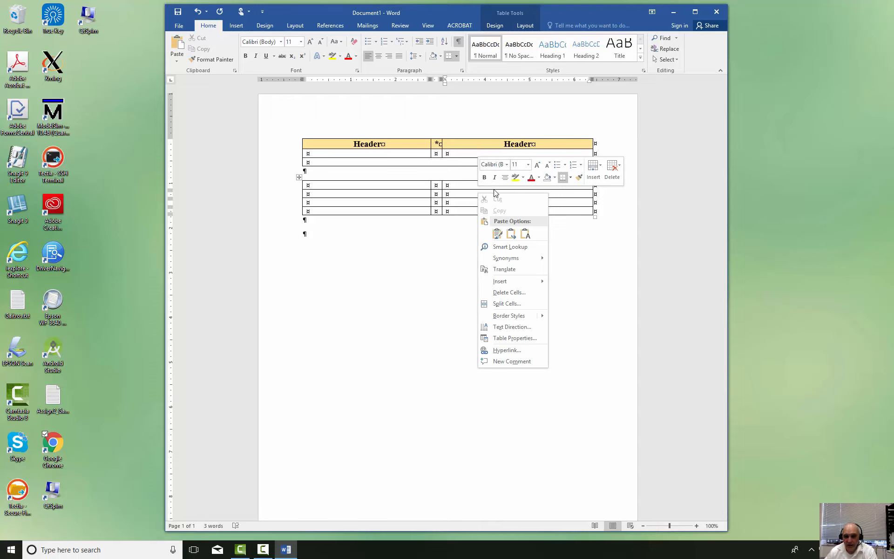
{"action": "left_click", "coordinate": [519, 341]}
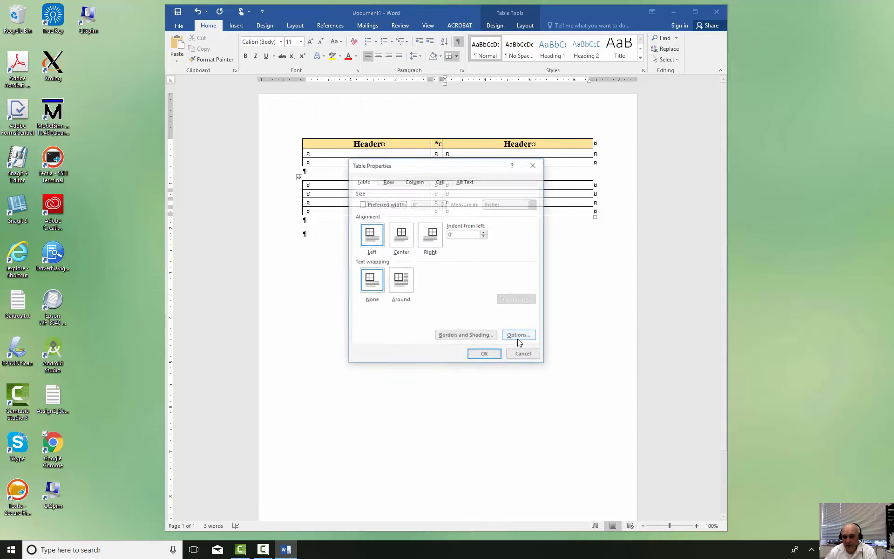
{"action": "left_click", "coordinate": [465, 182]}
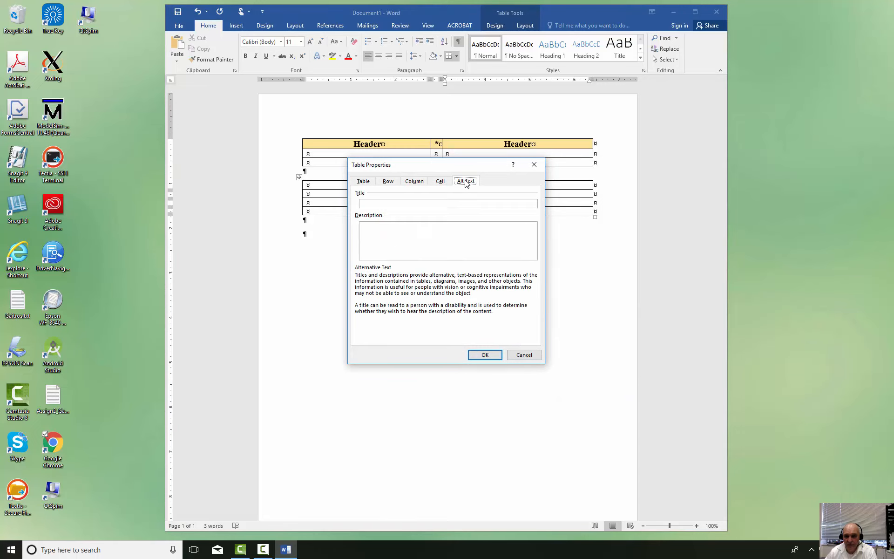
{"action": "left_click", "coordinate": [464, 204]}
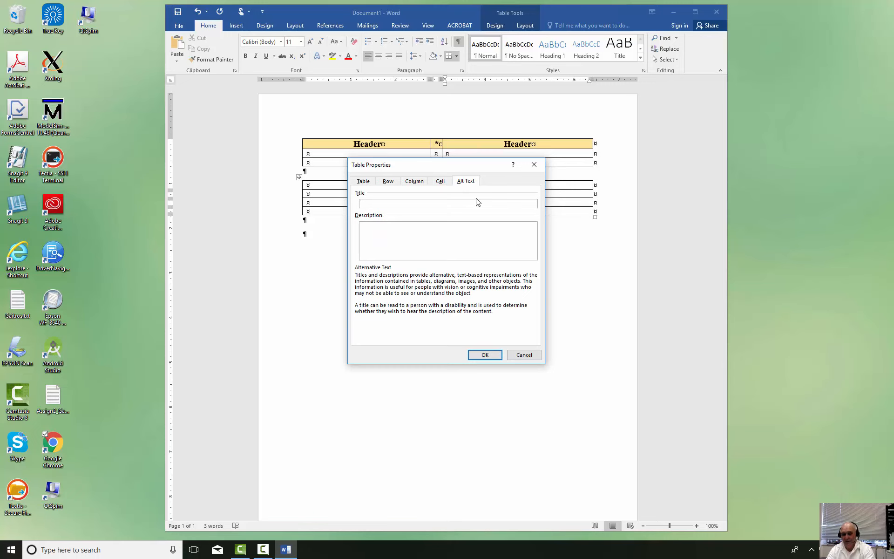
{"action": "type", "text": "This is my Table"}
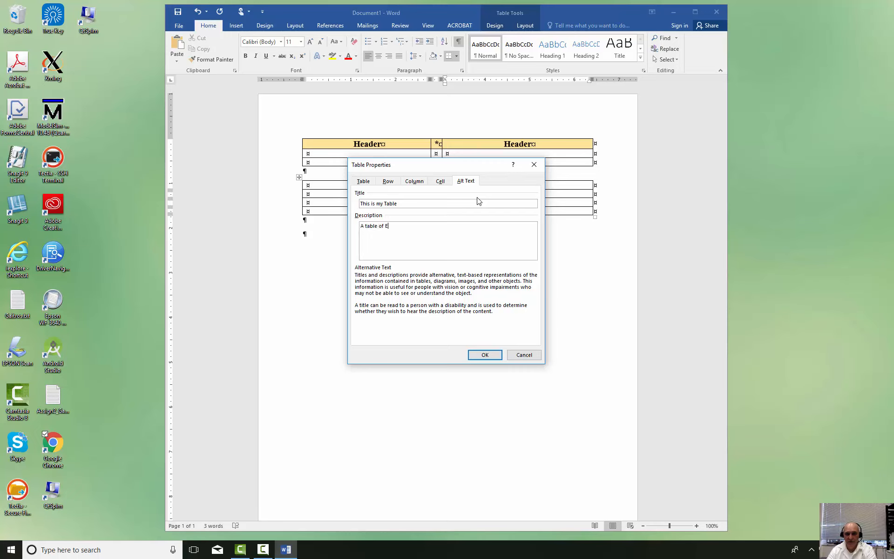
{"action": "type", "text": "s"}
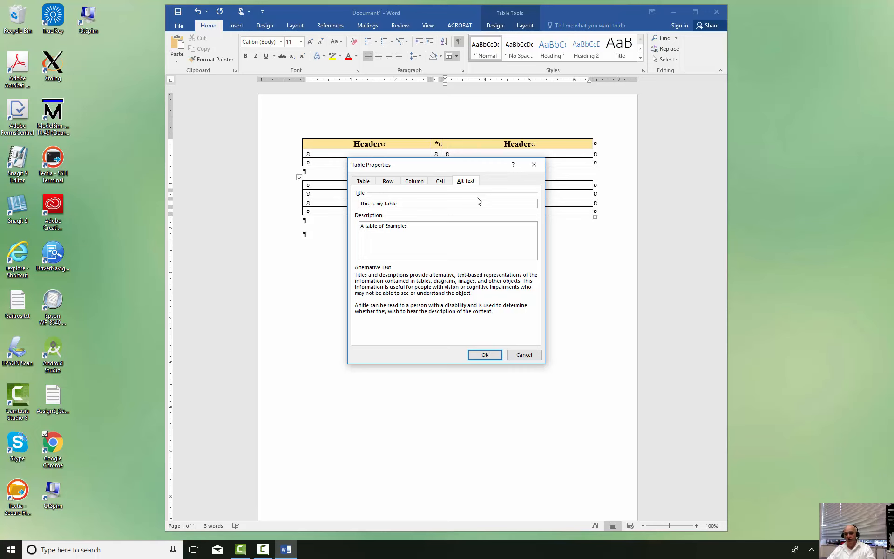
{"action": "left_click", "coordinate": [485, 355]}
Add a new paragraph below the tables and insert the most recently modified JPEG from the My Pictures folder there.
{"action": "left_click", "coordinate": [362, 240]}
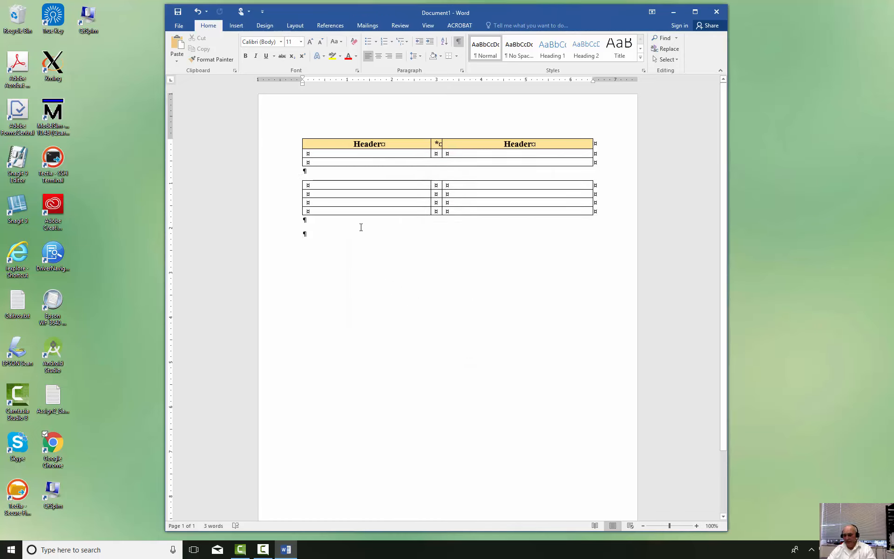
{"action": "key", "text": "Return"}
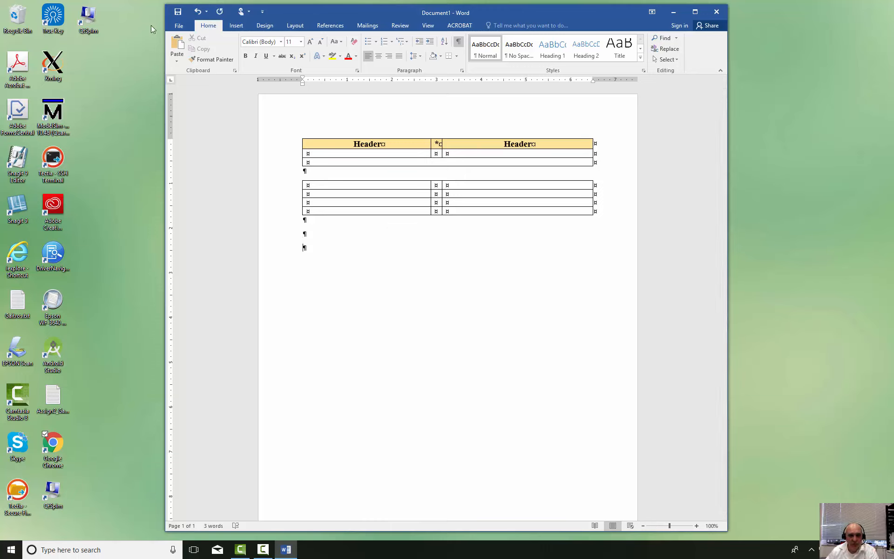
{"action": "left_click", "coordinate": [238, 26]}
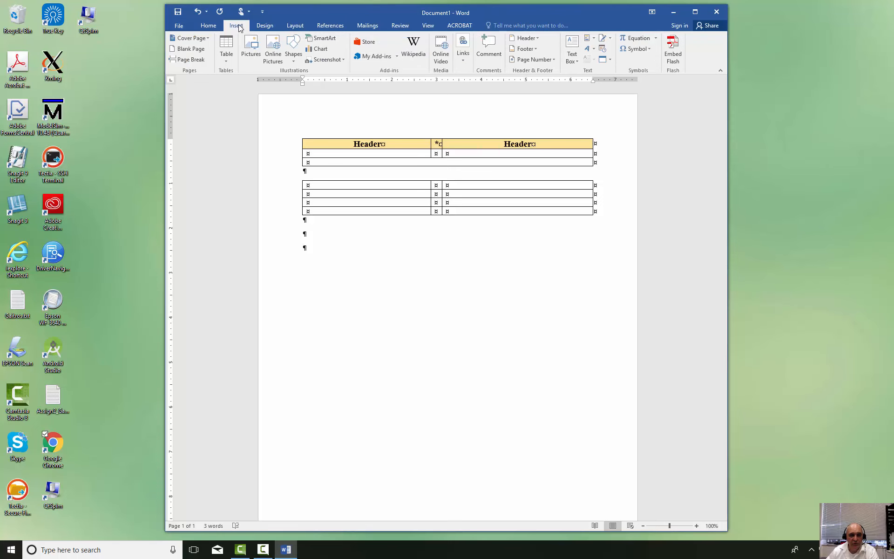
{"action": "left_click", "coordinate": [253, 51]}
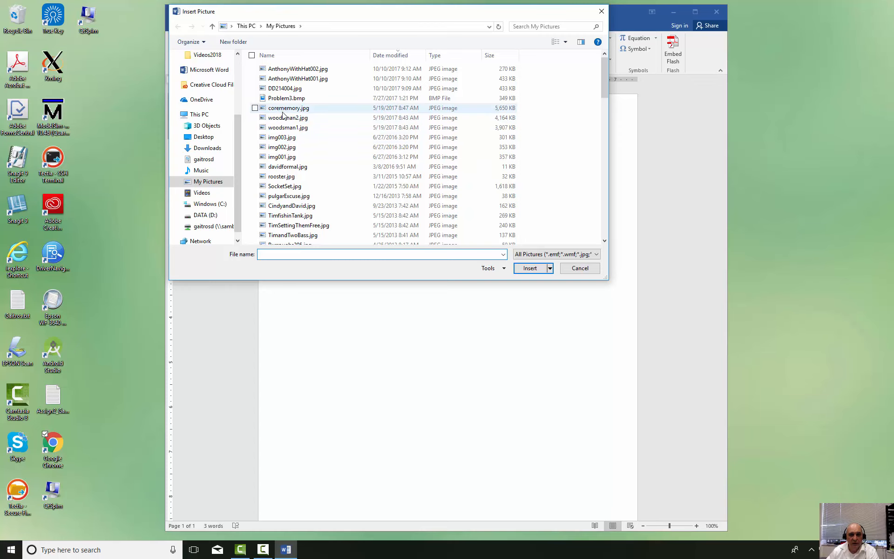
{"action": "left_click", "coordinate": [297, 70]}
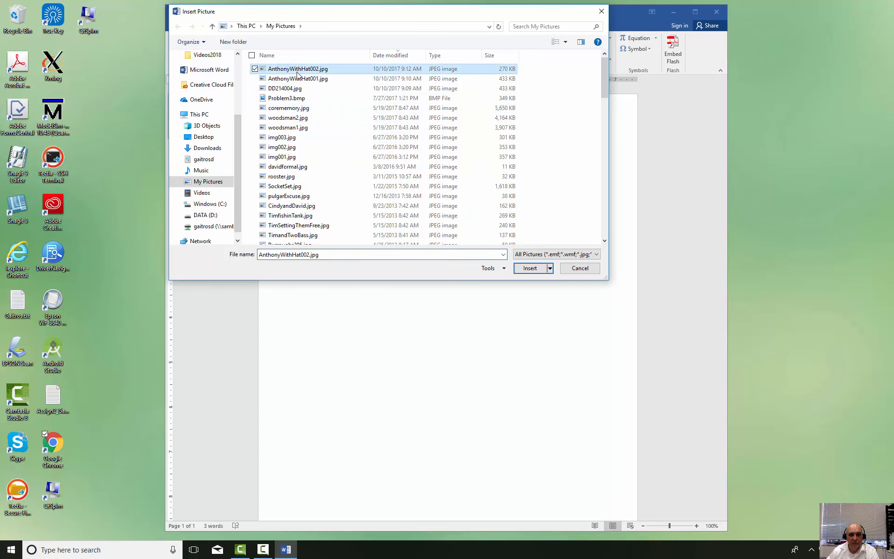
{"action": "left_click", "coordinate": [530, 269]}
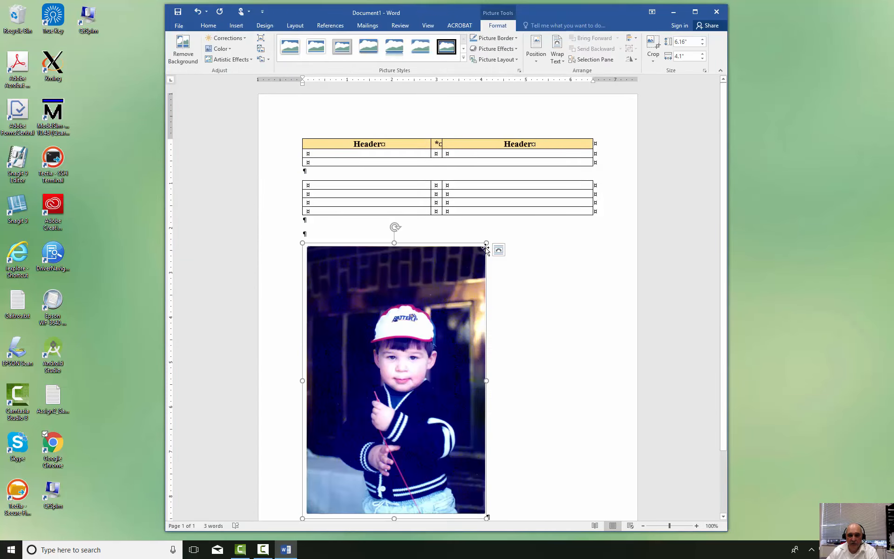
Shrink the inserted picture proportionally to about 2.54" high by 1.69" wide.
{"action": "left_click_drag", "start_coordinate": [486, 243], "coordinate": [448, 301]}
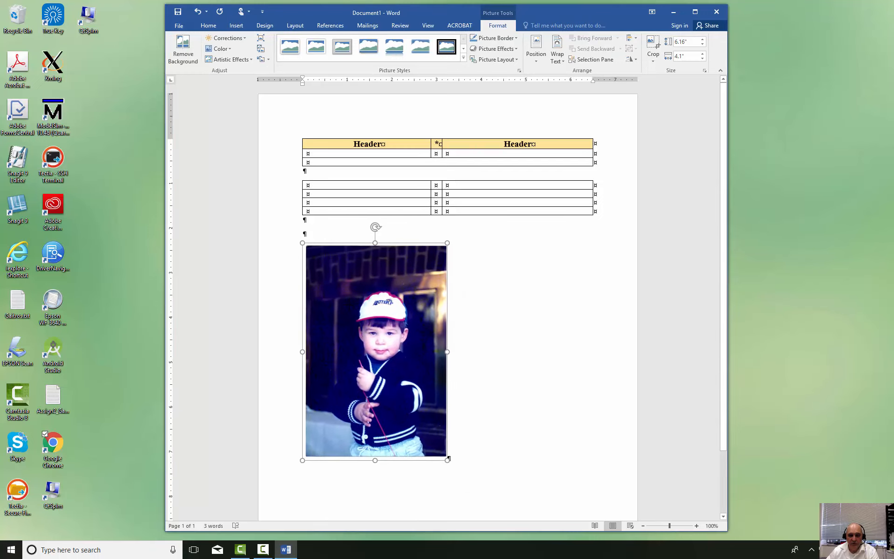
{"action": "left_click_drag", "start_coordinate": [447, 461], "coordinate": [445, 457]}
{"action": "left_click_drag", "start_coordinate": [445, 457], "coordinate": [379, 357]}
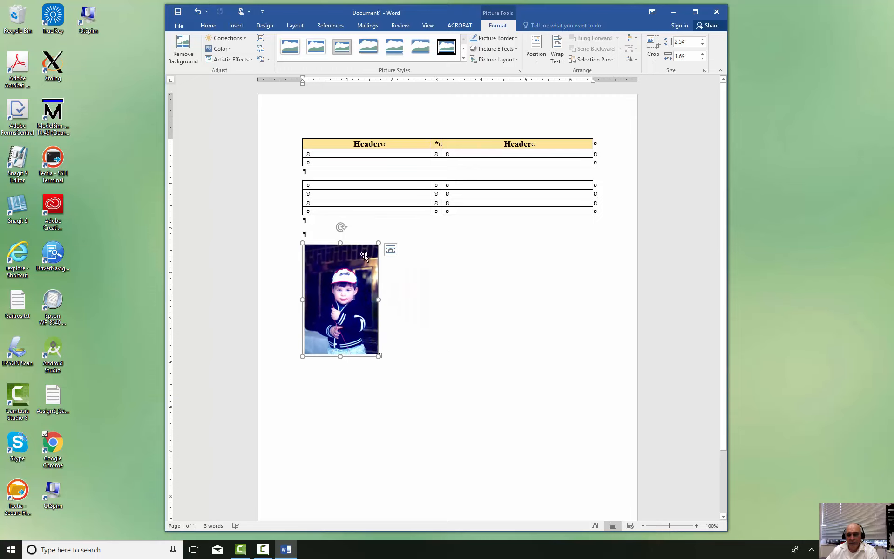
Look at the picture's layout options for text wrapping, close them without choosing one and keep the picture selected.
{"action": "left_click", "coordinate": [390, 252]}
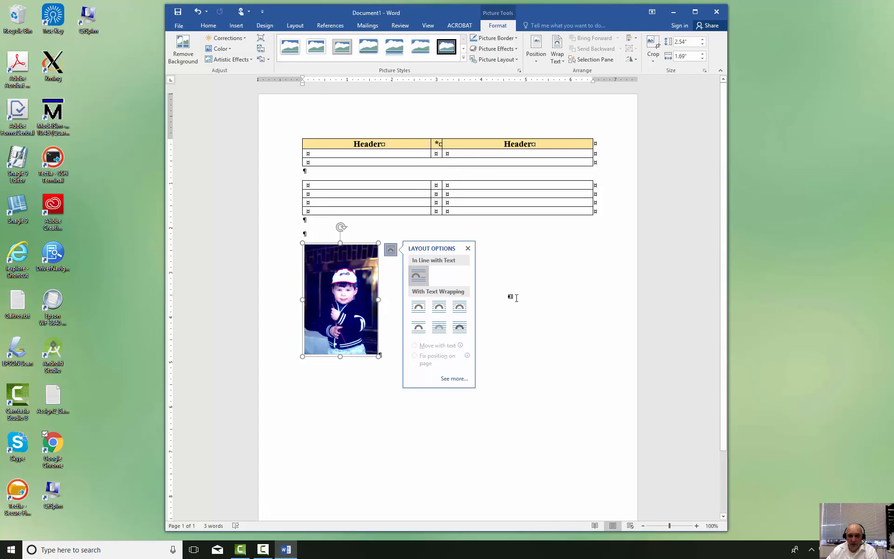
{"action": "left_click", "coordinate": [490, 294]}
{"action": "left_click", "coordinate": [320, 287]}
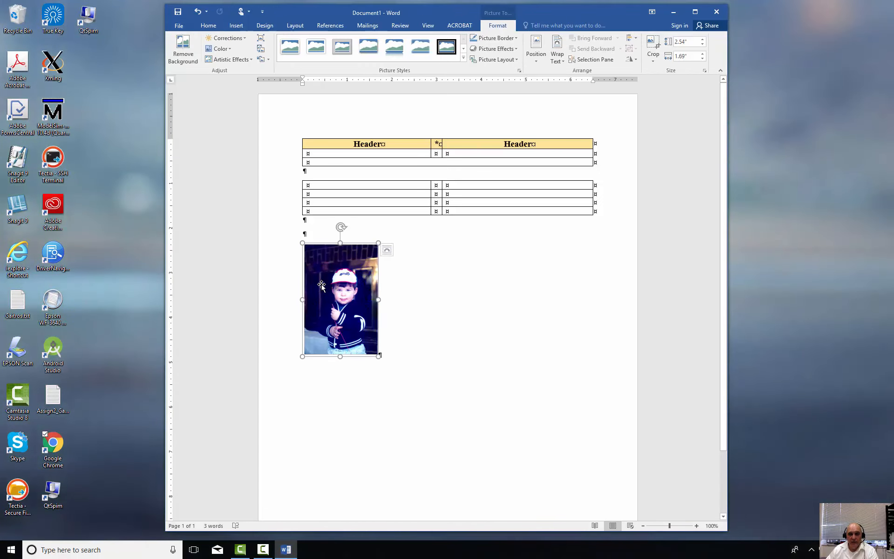
Look at the picture's effect formatting options and close them without changing anything.
{"action": "right_click", "coordinate": [322, 283]}
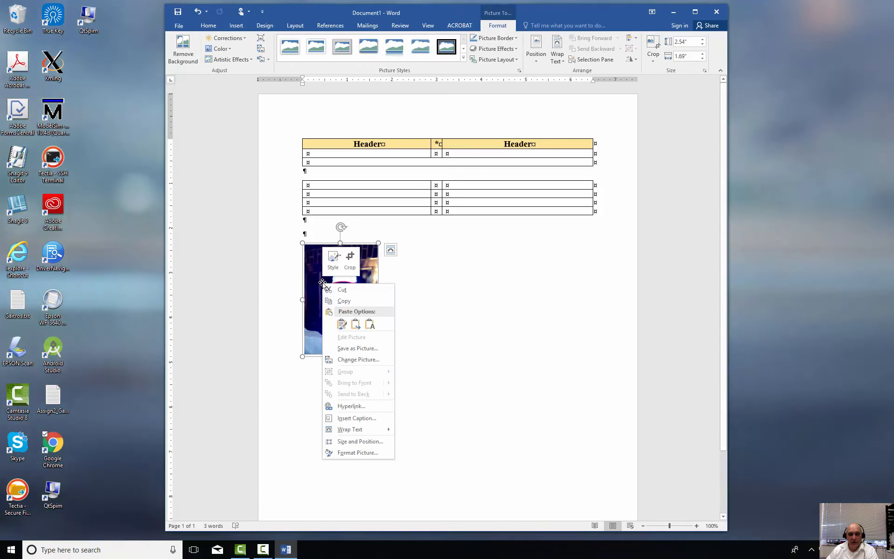
{"action": "left_click", "coordinate": [347, 452]}
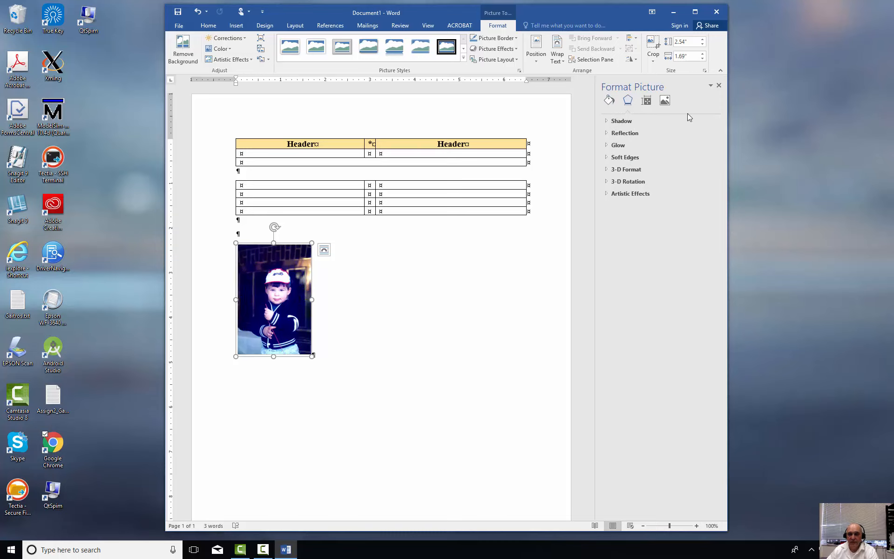
{"action": "left_click", "coordinate": [720, 86]}
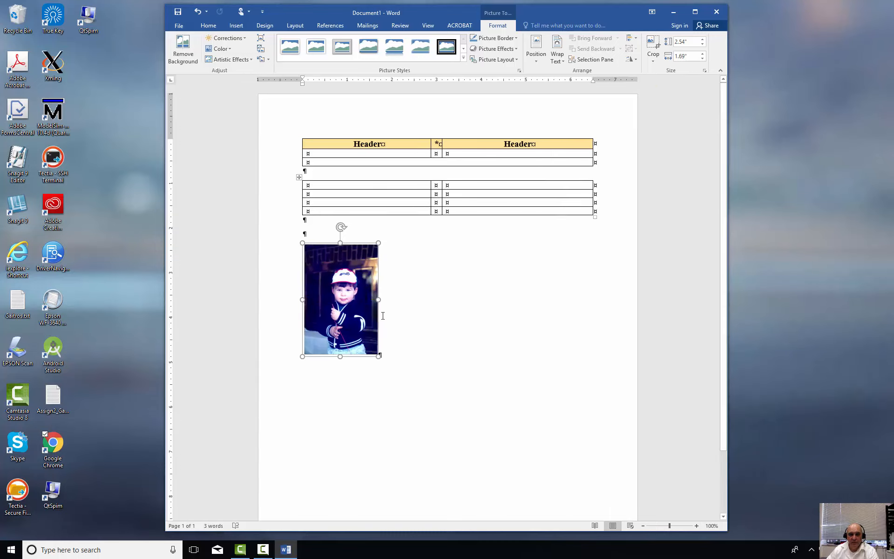
Center the paragraph containing the picture on the page.
{"action": "left_click", "coordinate": [210, 25]}
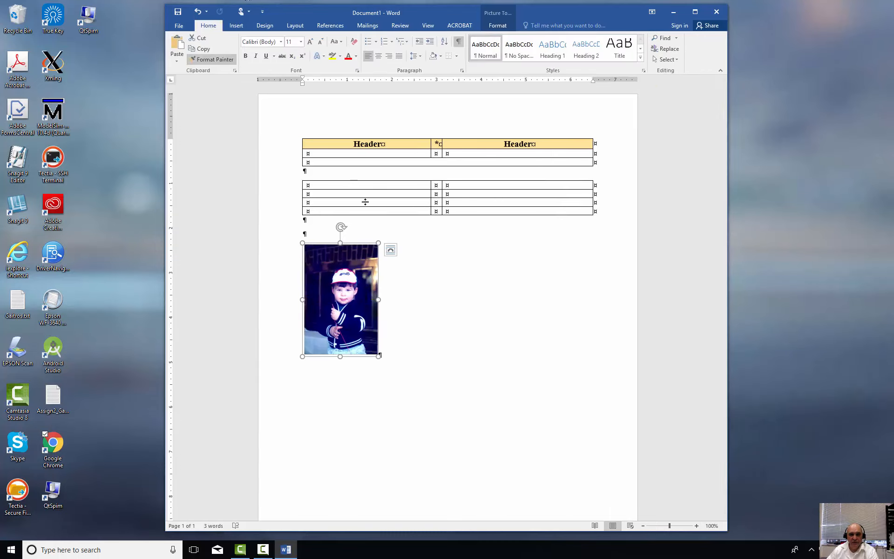
{"action": "left_click", "coordinate": [414, 314]}
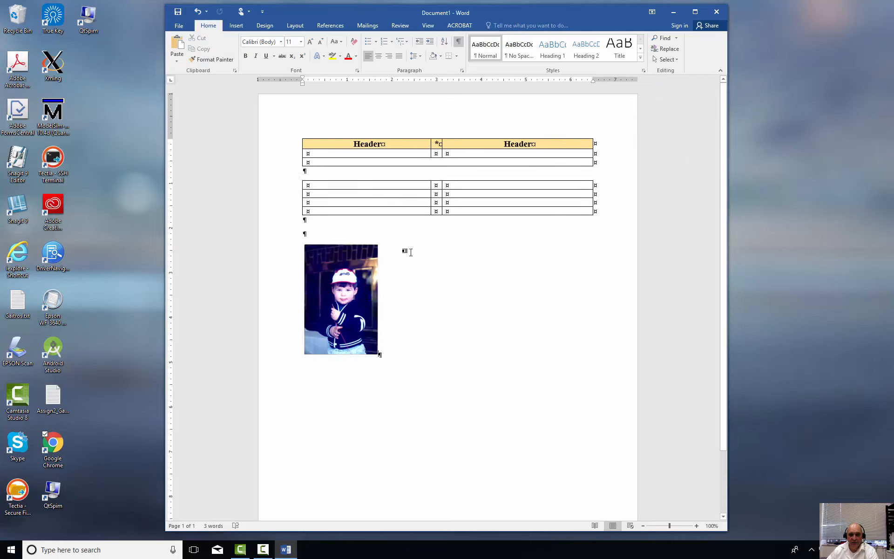
{"action": "left_click", "coordinate": [378, 56]}
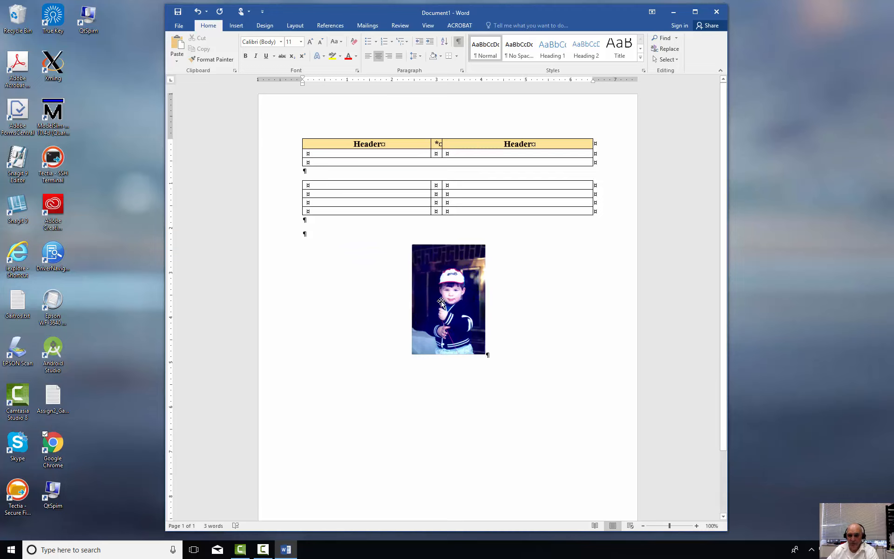
Insert a Figure caption above the picture, reading the child's first name followed by "with a White Hat" after the label "Figure 1".
{"action": "right_click", "coordinate": [441, 301]}
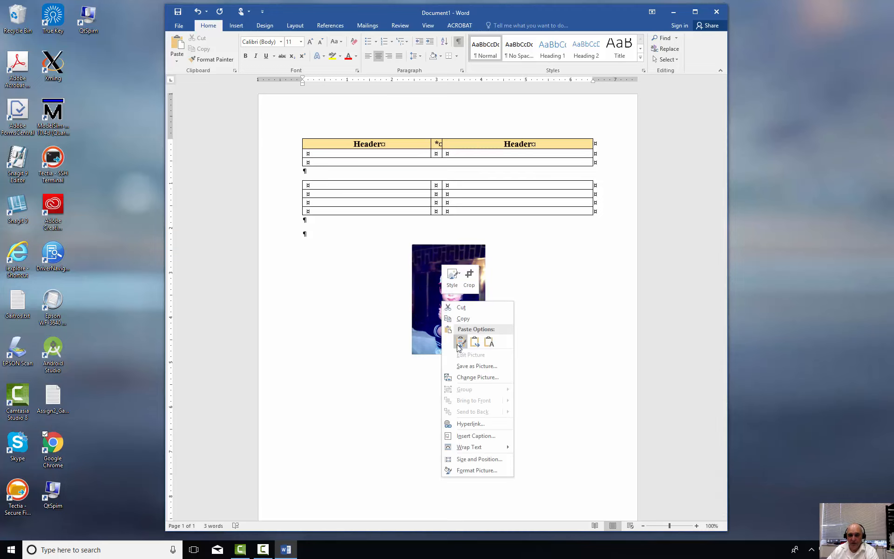
{"action": "left_click", "coordinate": [475, 437]}
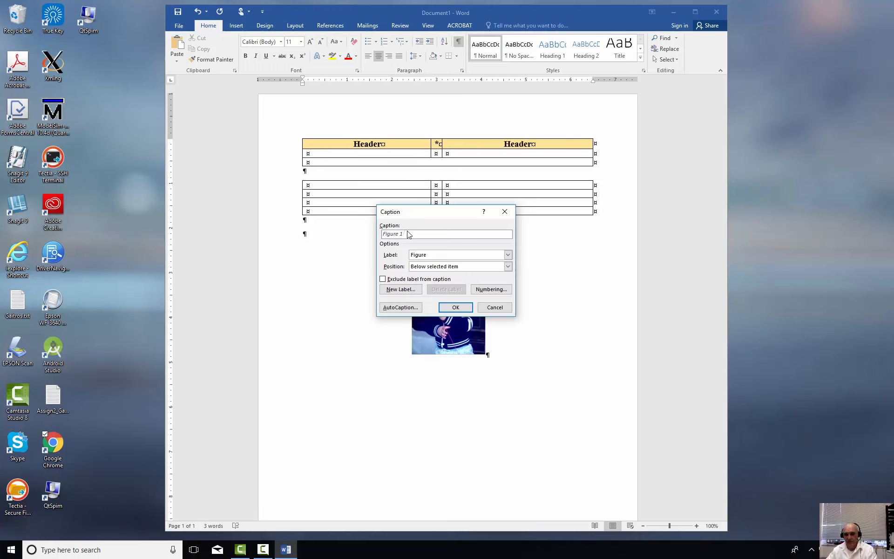
{"action": "type", "text": "nthon"}
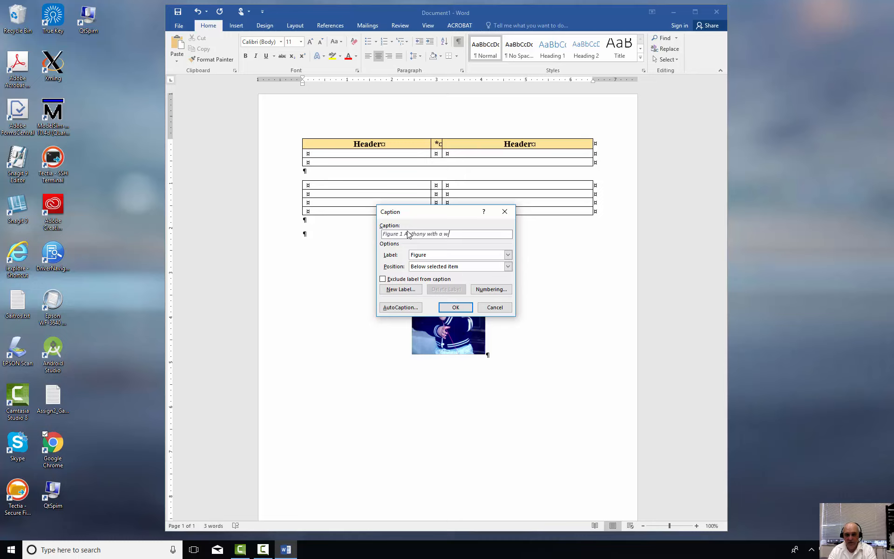
{"action": "type", "text": "y with a White Hat"}
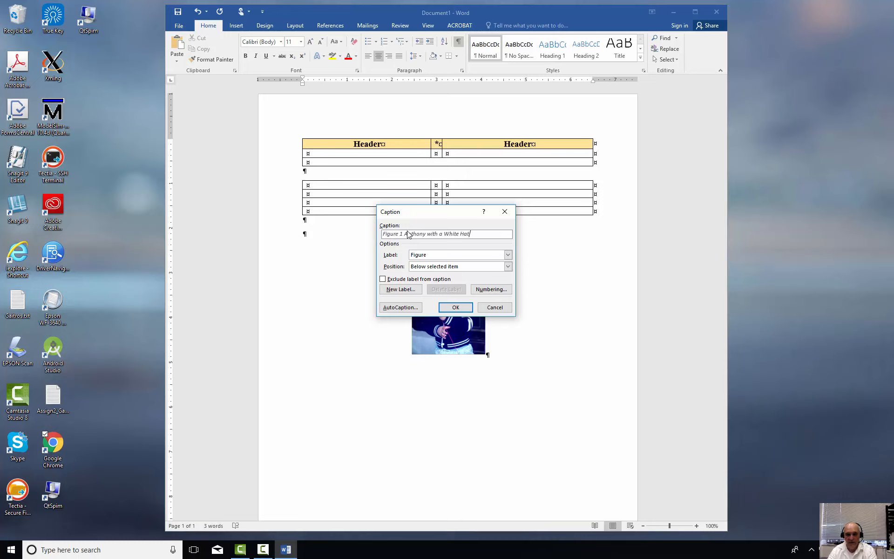
{"action": "left_click", "coordinate": [508, 267]}
{"action": "left_click", "coordinate": [489, 274]}
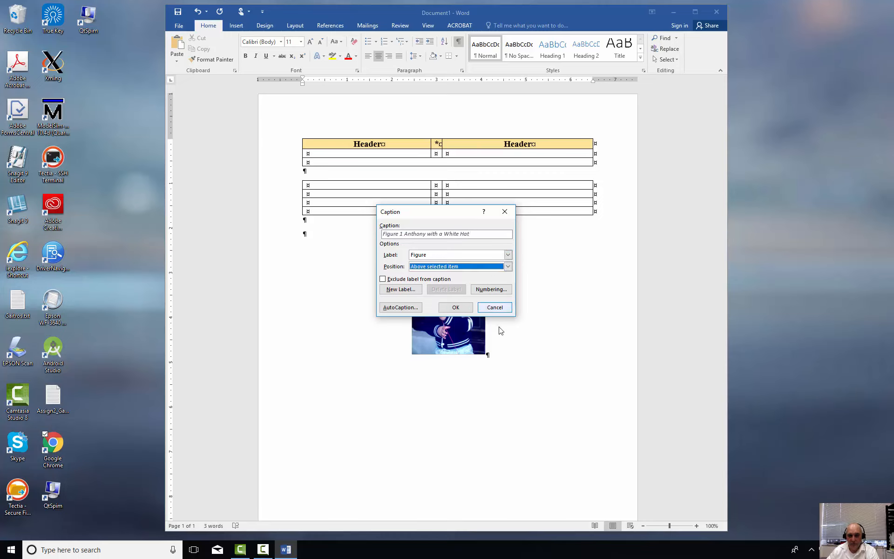
{"action": "left_click", "coordinate": [456, 307]}
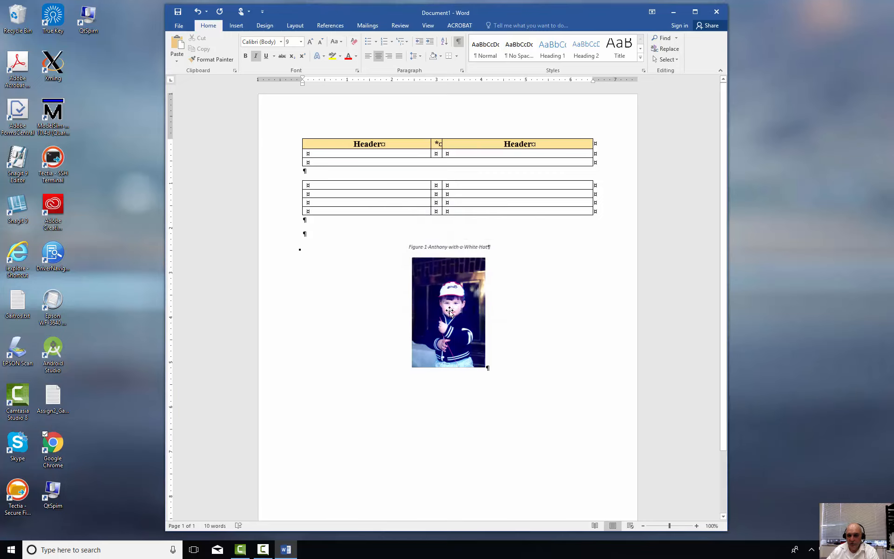
Delete both tables above the captioned picture, leaving the empty paragraphs at the start of the page.
{"action": "left_click", "coordinate": [311, 224]}
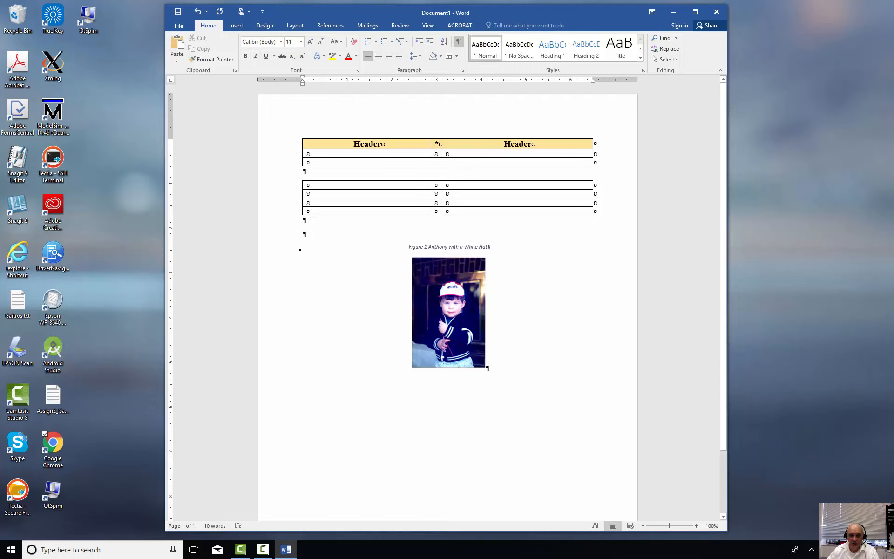
{"action": "left_click_drag", "start_coordinate": [606, 215], "coordinate": [312, 145]}
{"action": "key", "text": "Delete"}
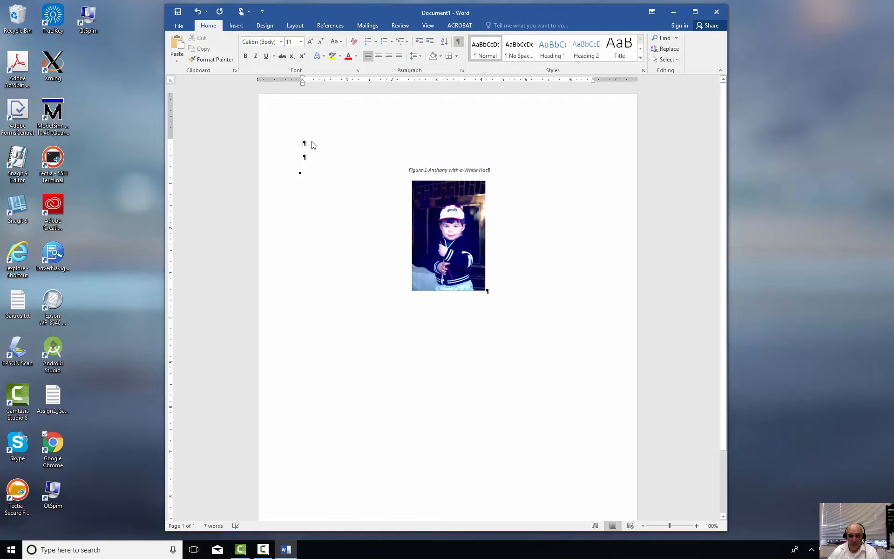
Insert a table of figures in the first empty paragraph, keeping the From template format, Figure caption label and right-aligned page numbers.
{"action": "left_click", "coordinate": [328, 26]}
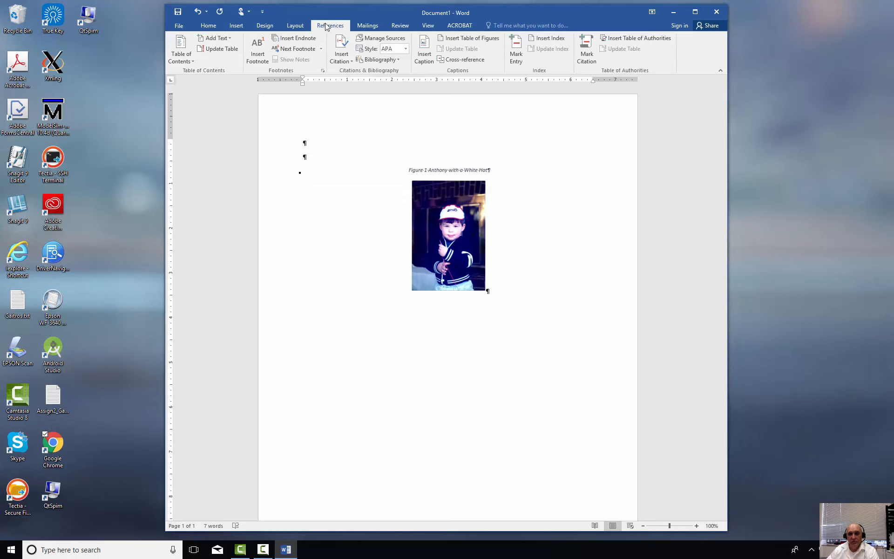
{"action": "left_click", "coordinate": [465, 39]}
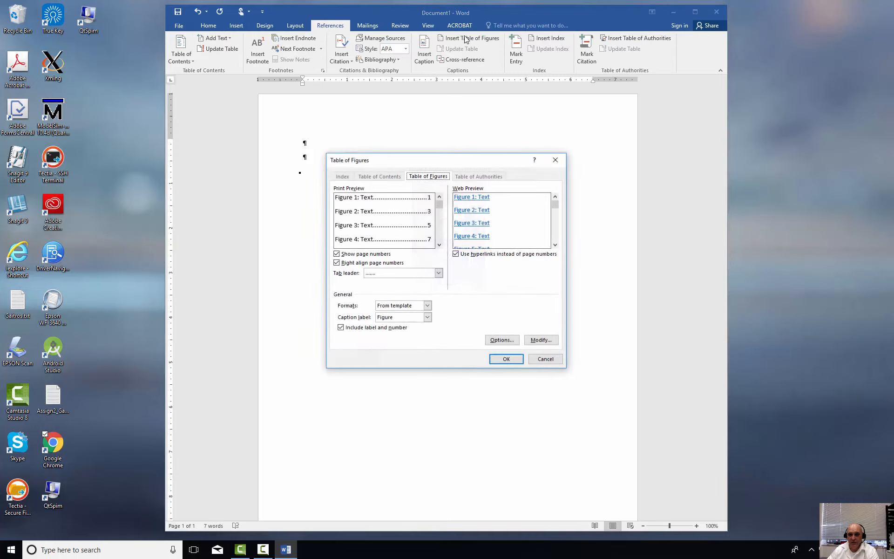
{"action": "left_click", "coordinate": [510, 362]}
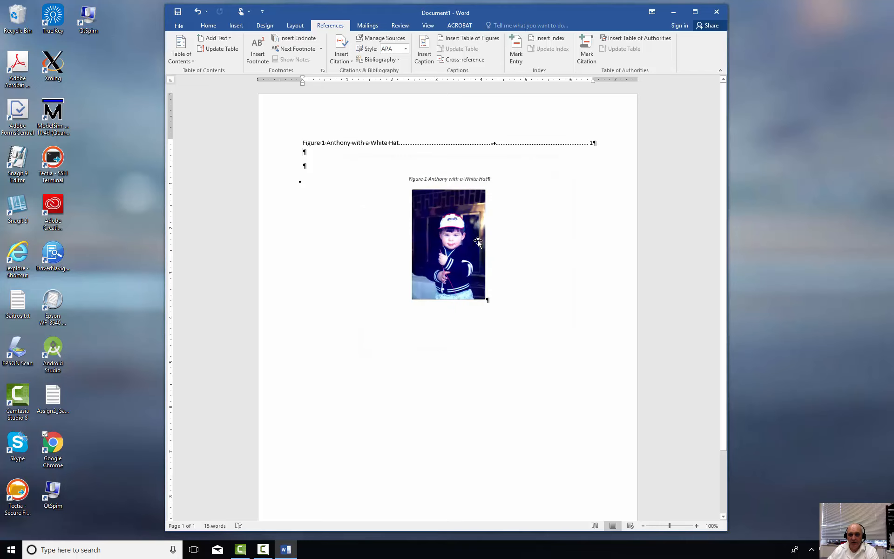